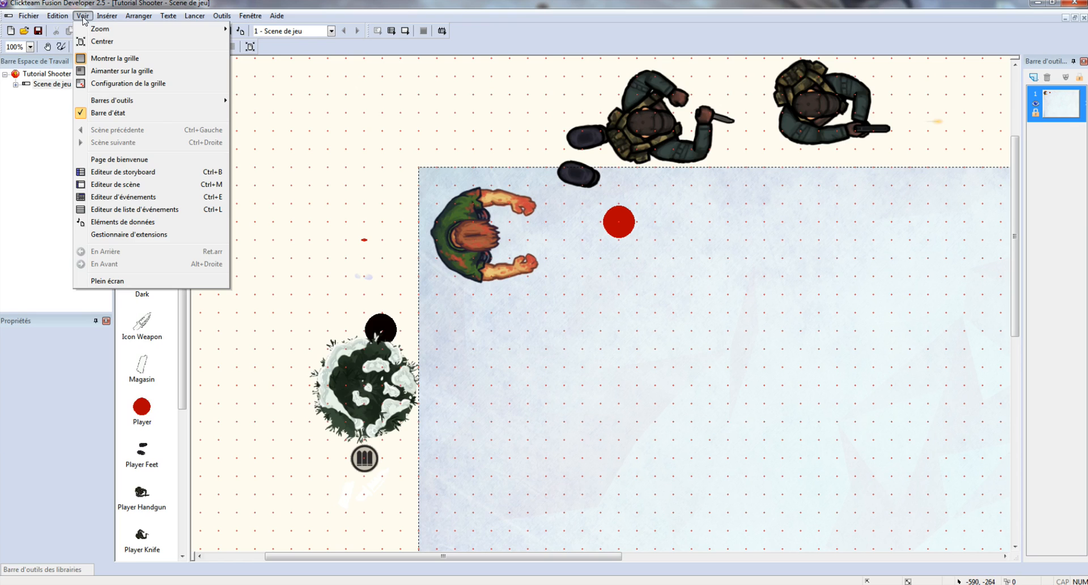
# Add a new layer to the scene and move it beneath the existing layer
pyautogui.moveTo(134, 103)
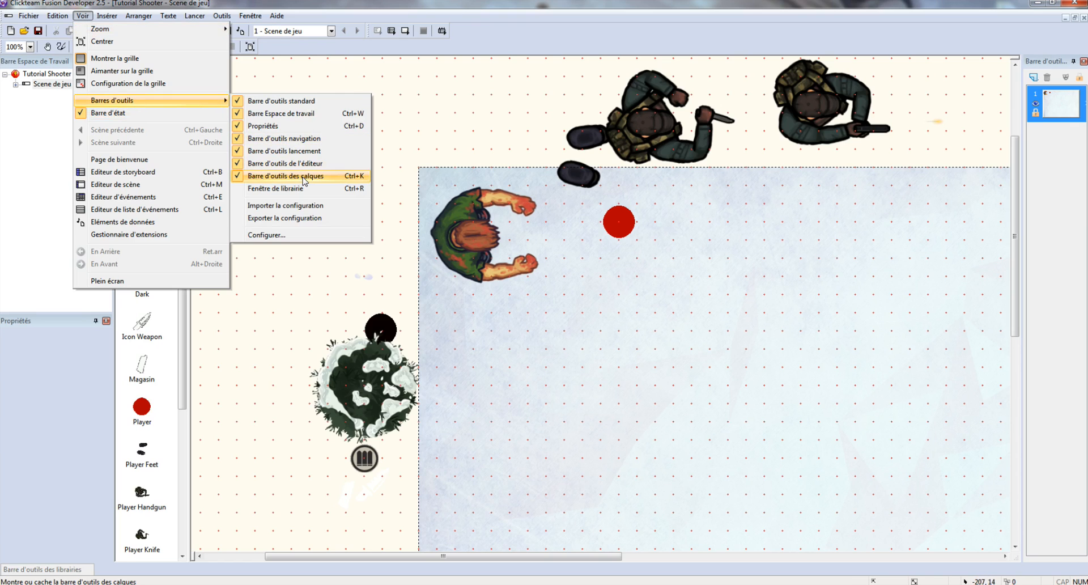
pyautogui.click(1052, 165)
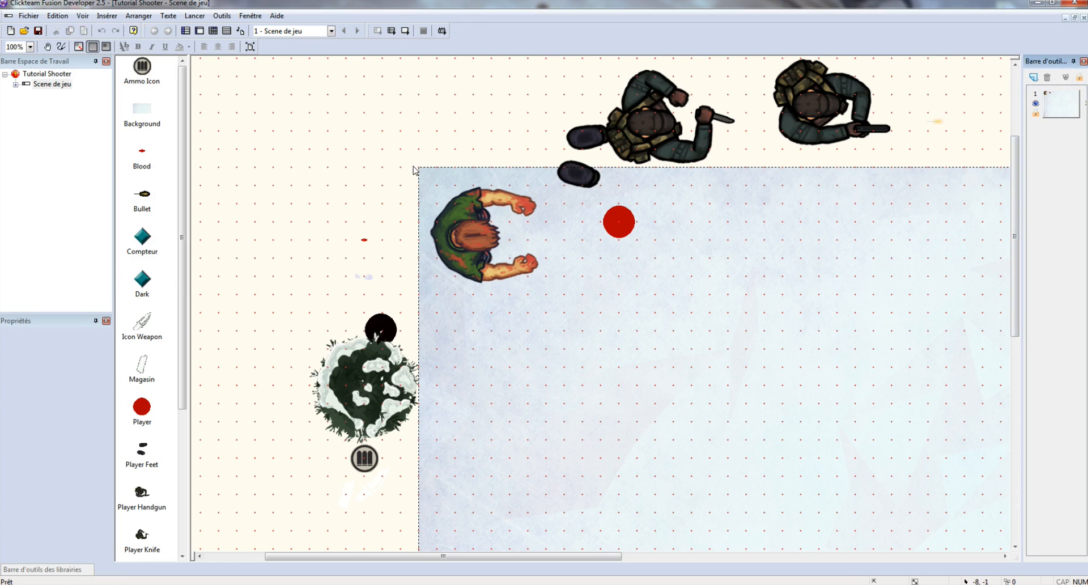
pyautogui.click(1034, 78)
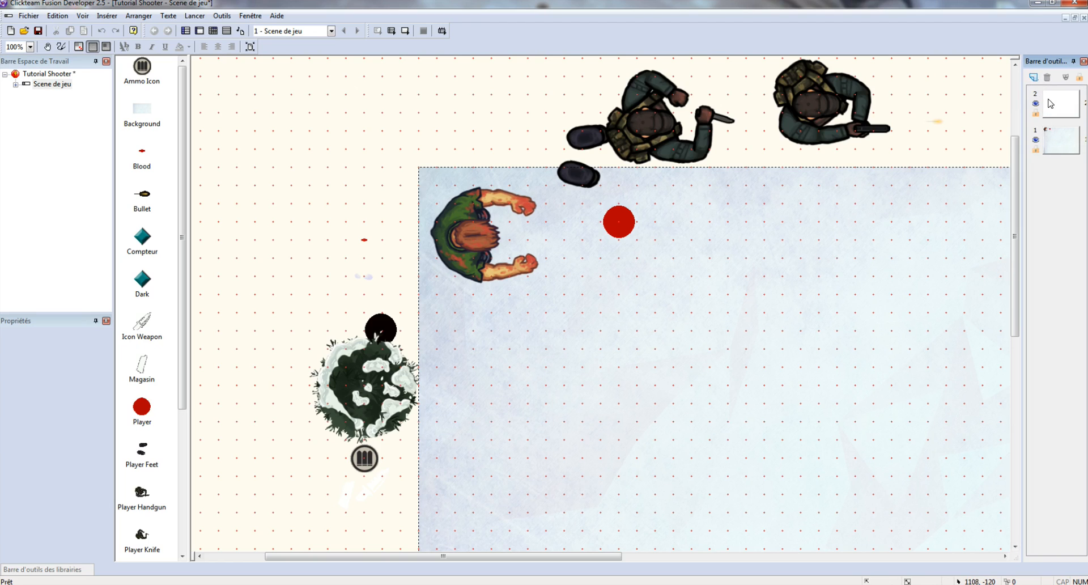
pyautogui.click(1052, 103)
pyautogui.moveTo(1057, 103); pyautogui.dragTo(1050, 153)
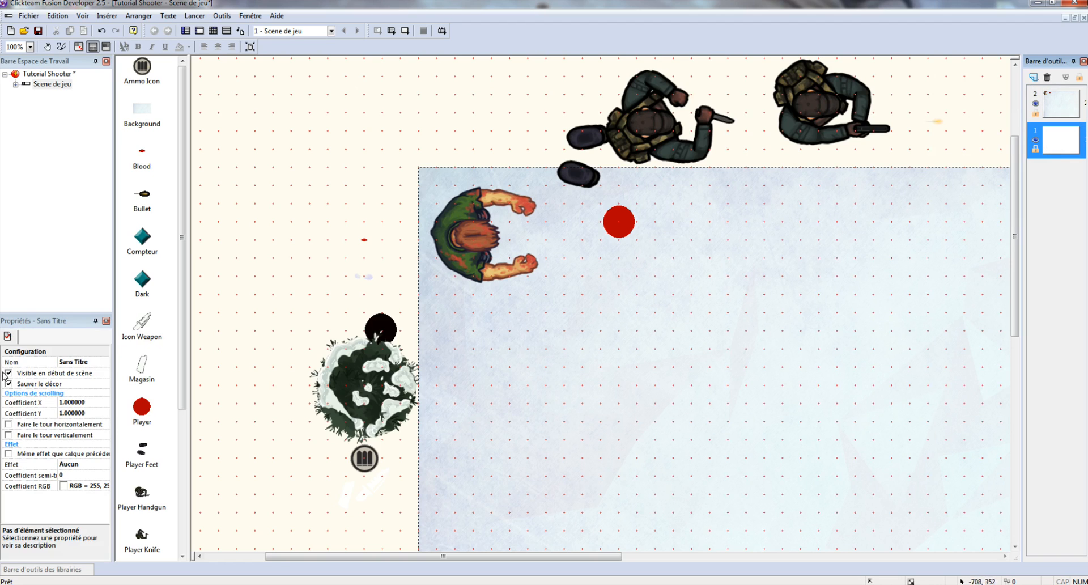
# Name the new bottom layer Background
pyautogui.click(88, 360)
pyautogui.write('B')
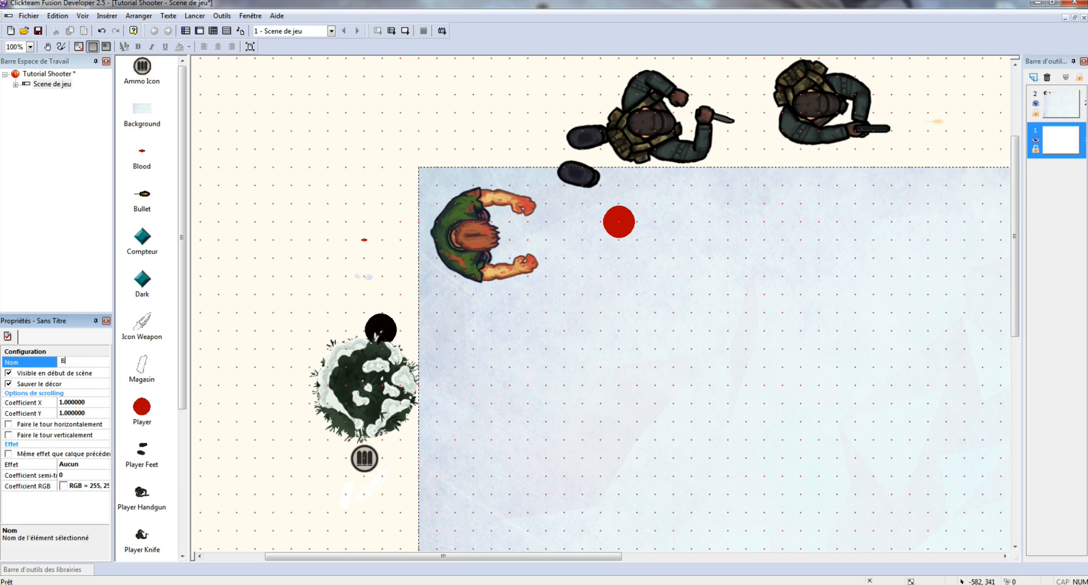
pyautogui.write('ackground')
pyautogui.press('Return')
# Move the Background object onto the bottom layer and lock that layer
pyautogui.doubleClick(510, 320)
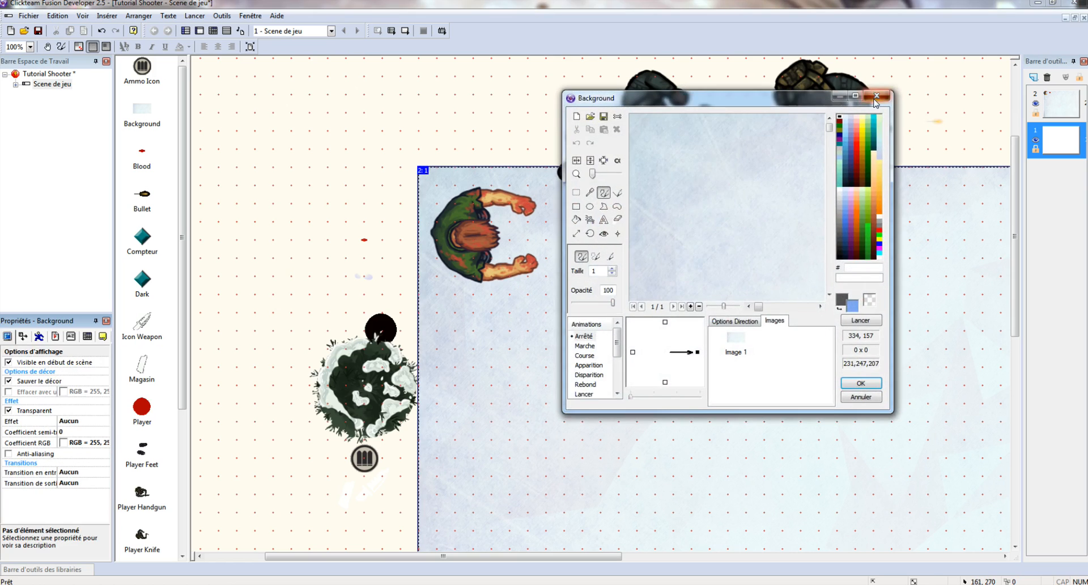
pyautogui.click(874, 98)
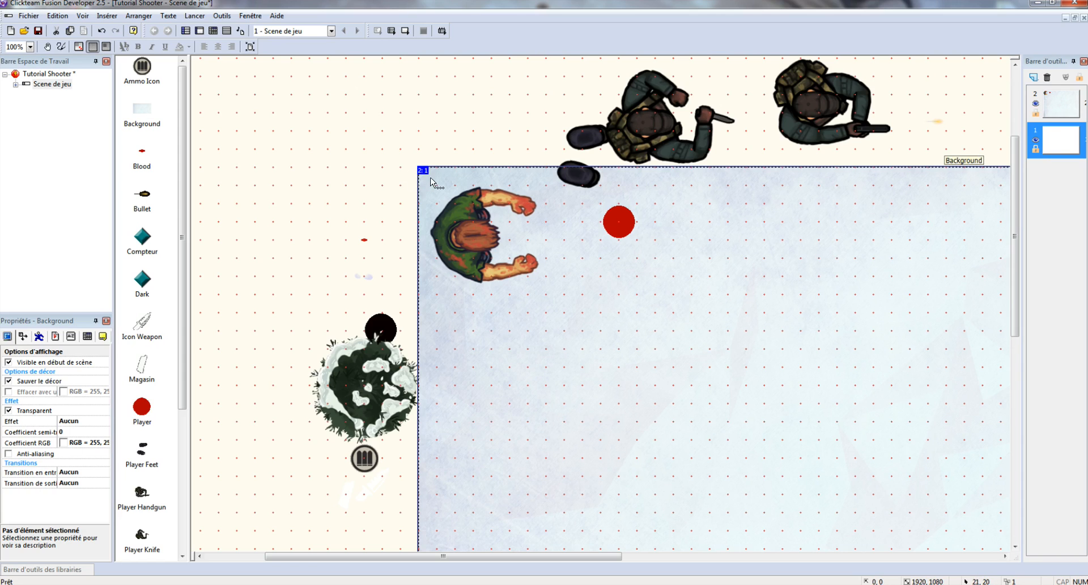
pyautogui.click(1054, 140)
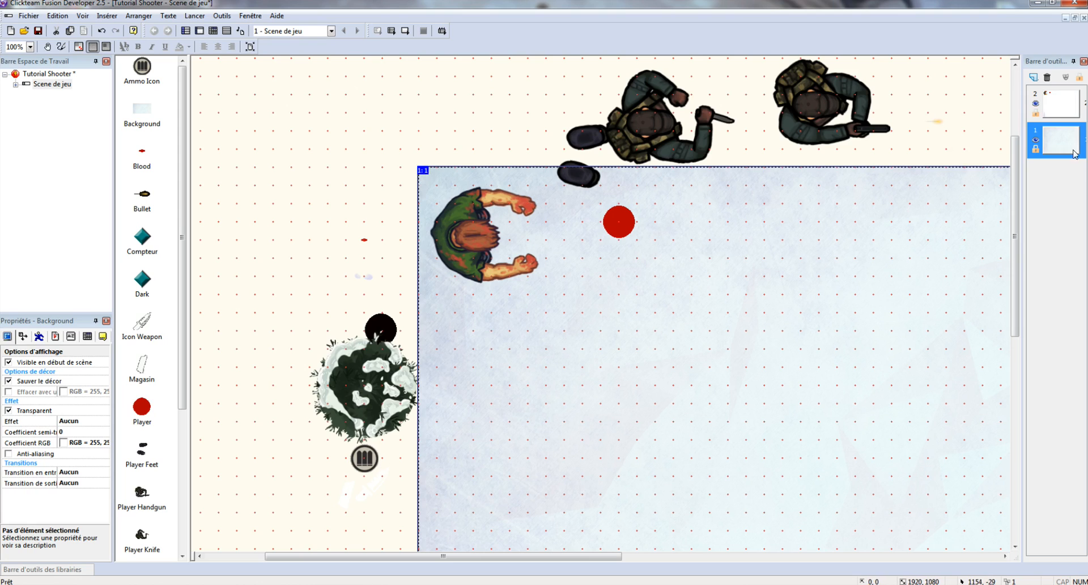
pyautogui.click(1035, 149)
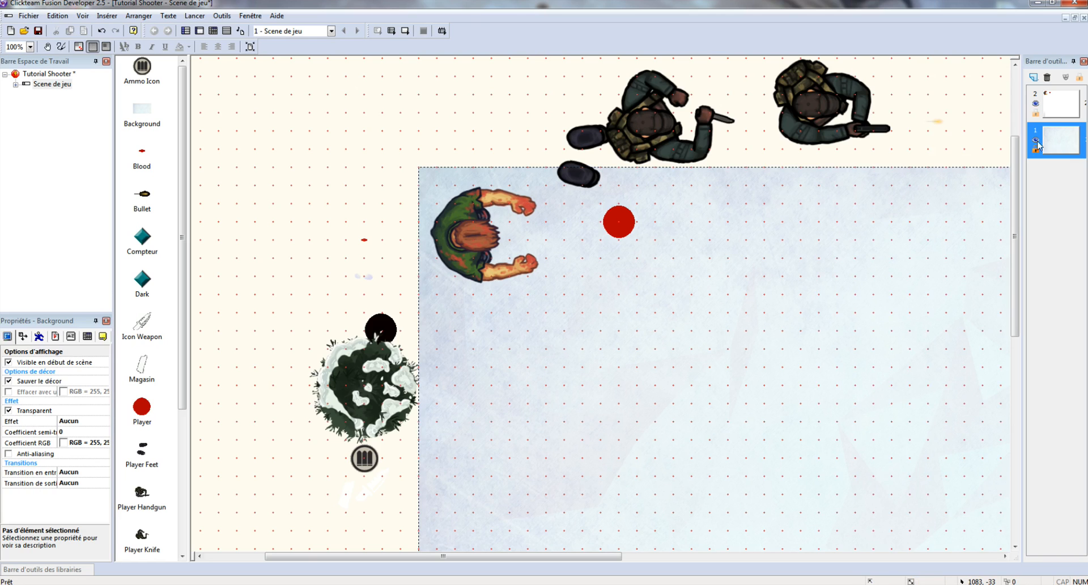
# Rename layer 2, which holds the gameplay objects, as Main Scene
pyautogui.click(1057, 106)
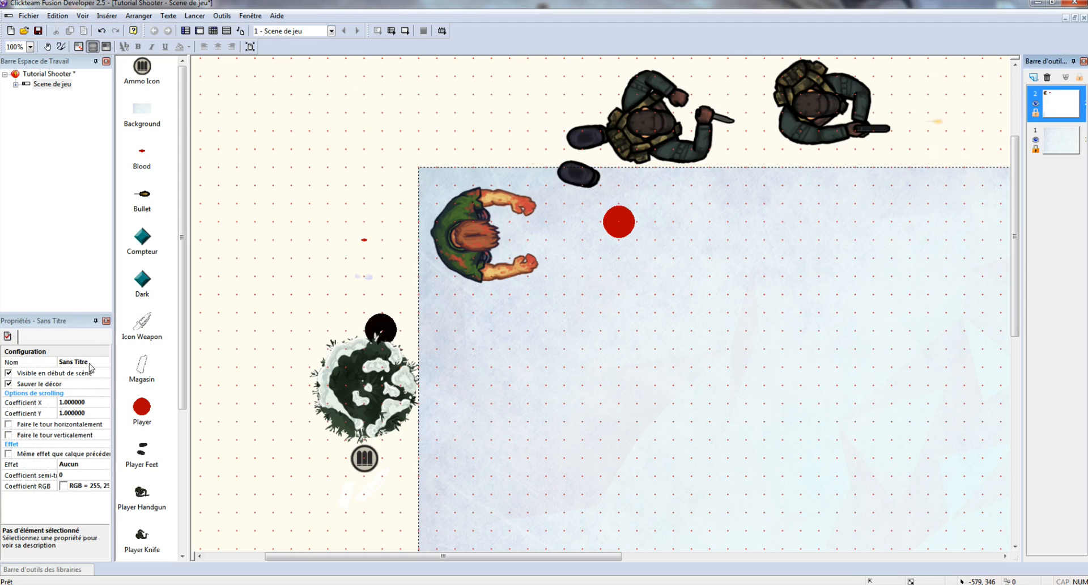
pyautogui.click(68, 361)
pyautogui.press('BackSpace')
pyautogui.write('Main Scene')
pyautogui.press('Return')
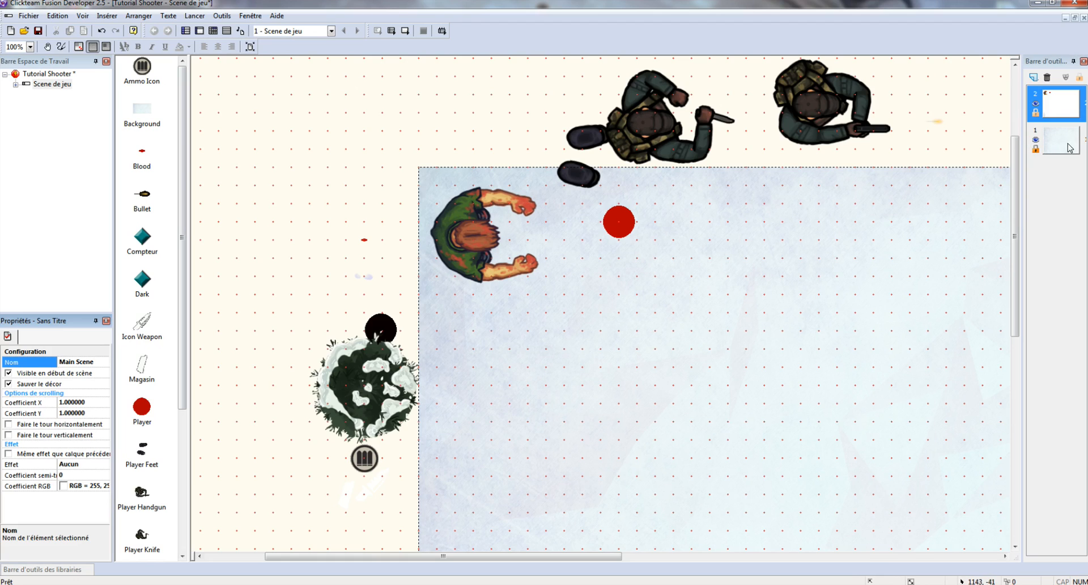
# Add a third layer above Main Scene and name it Dark Layer
pyautogui.click(1034, 78)
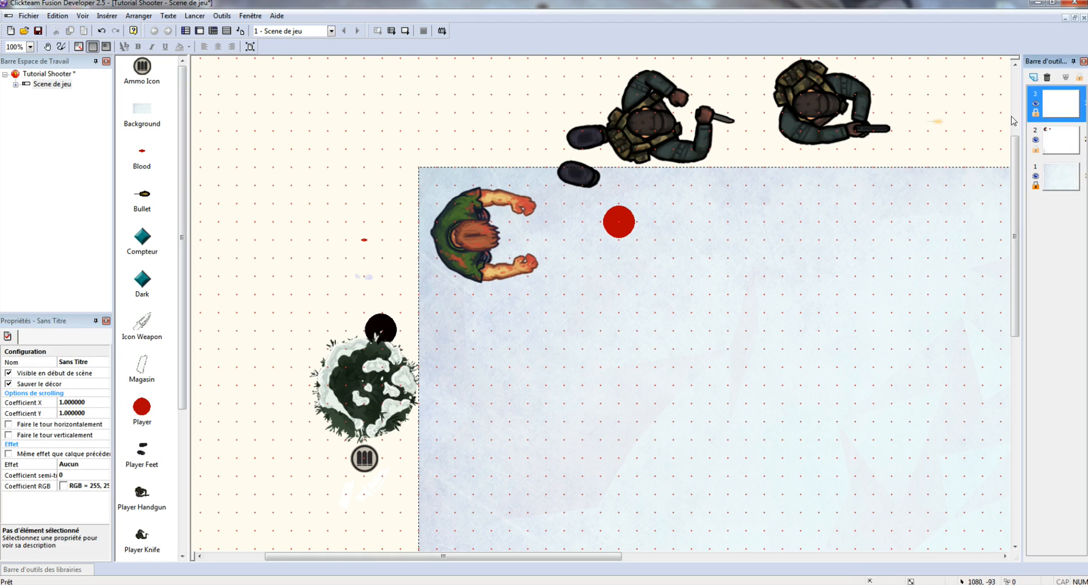
pyautogui.click(79, 359)
pyautogui.write('C')
pyautogui.write('ark Layer')
pyautogui.press('Return')
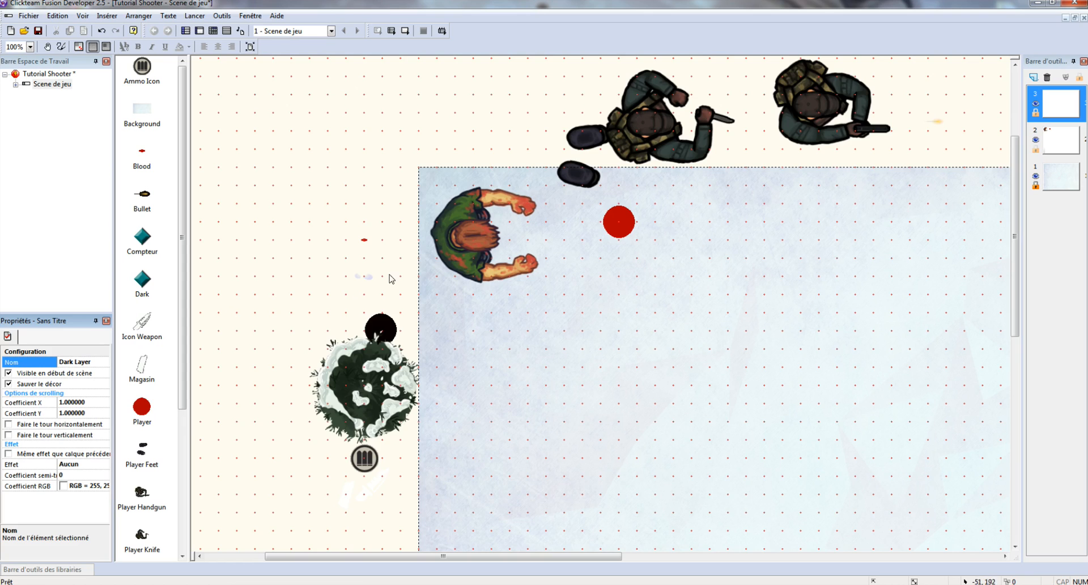
# Move the large Dark gradient object onto Dark Layer and lock that layer
pyautogui.scroll(-10, 333, 223)
pyautogui.click(322, 273)
pyautogui.click(321, 273)
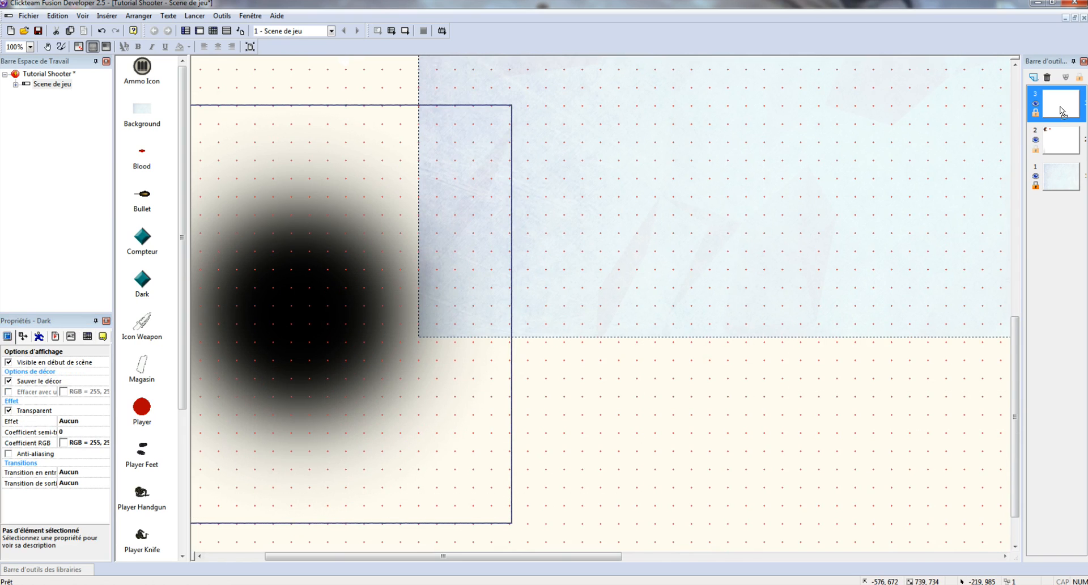
pyautogui.click(1036, 114)
pyautogui.scroll(10, 768, 233)
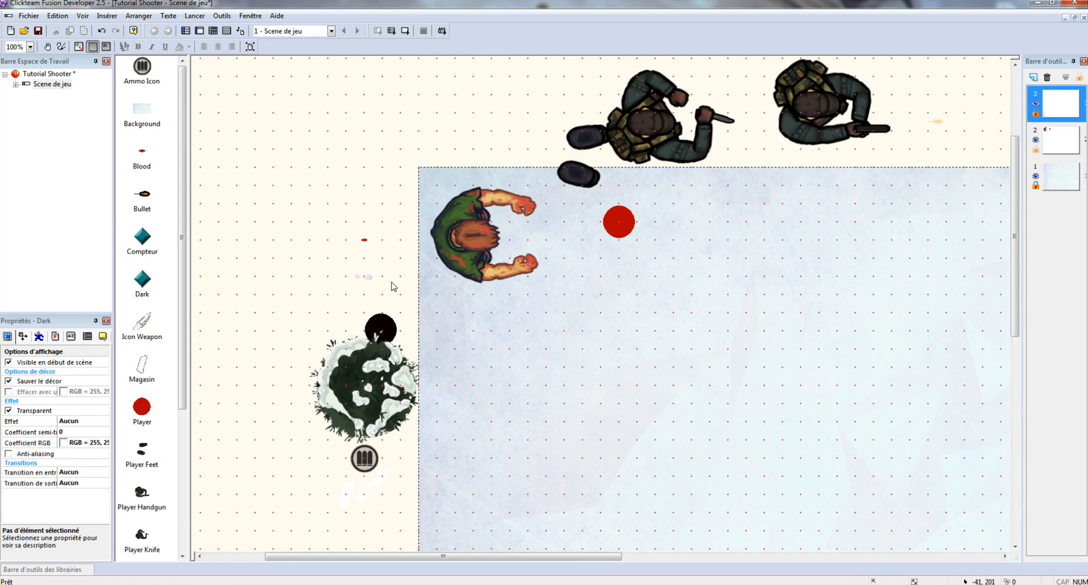
# Add a fourth layer on top of the others and name it Interface
pyautogui.click(1035, 78)
pyautogui.click(82, 362)
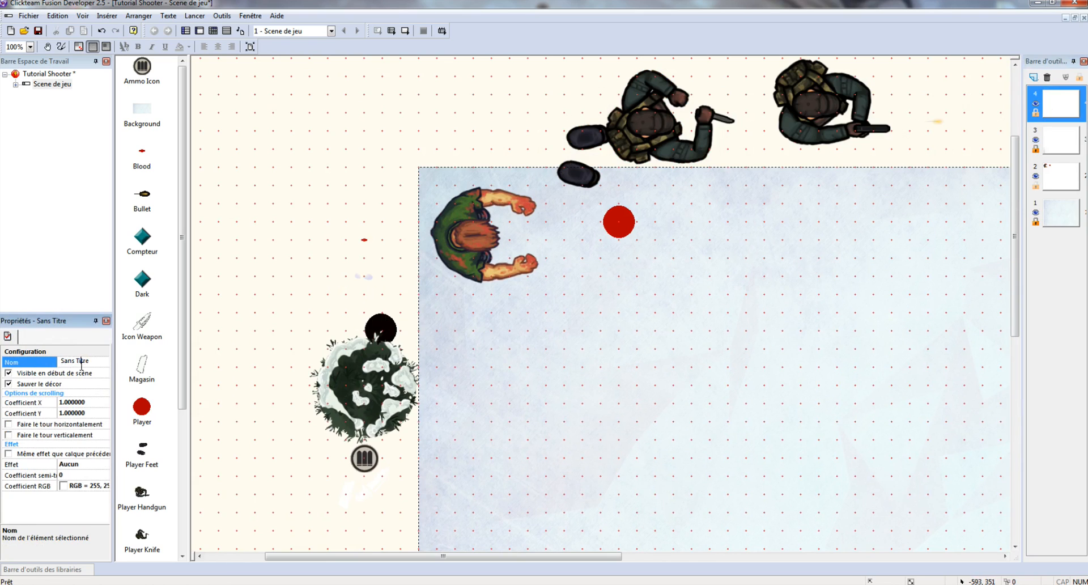
pyautogui.click(94, 365)
pyautogui.press('BackSpace')
pyautogui.click(21, 366)
# Set the Interface layer's horizontal and vertical scrolling coefficients (X and Y) to 0
pyautogui.click(91, 401)
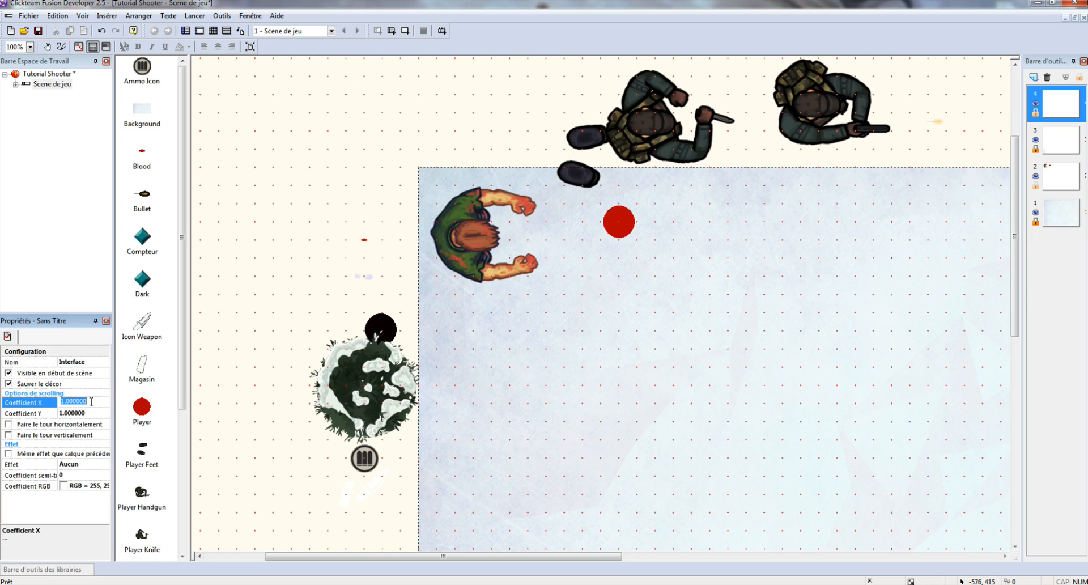
pyautogui.write('0')
pyautogui.click(91, 411)
pyautogui.write('0')
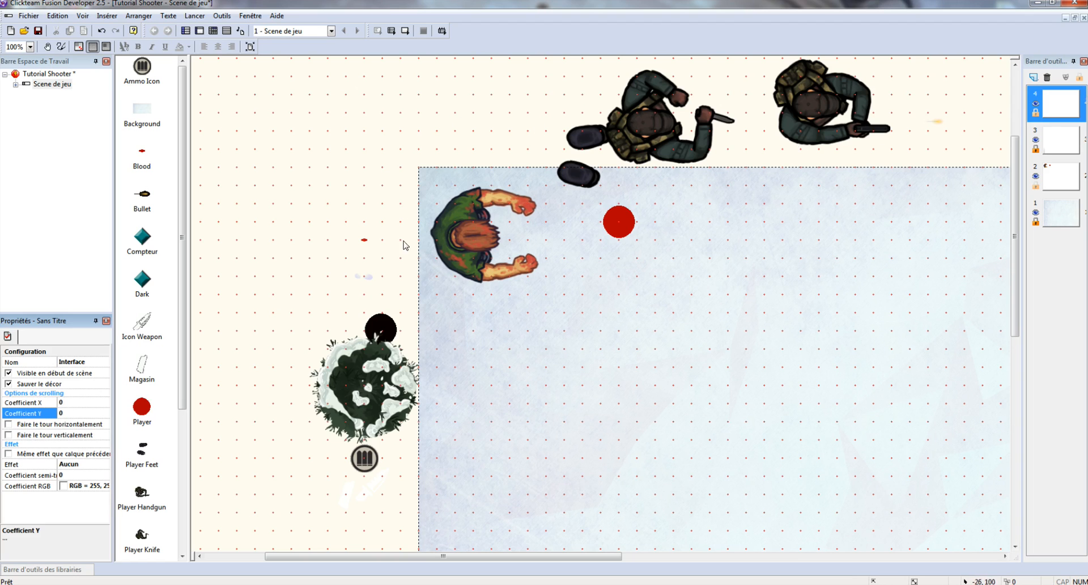
# Move the zombie slightly down and to the right, to about 31, 44 in the frame
pyautogui.scroll(-3, 413, 432)
pyautogui.scroll(3, 405, 381)
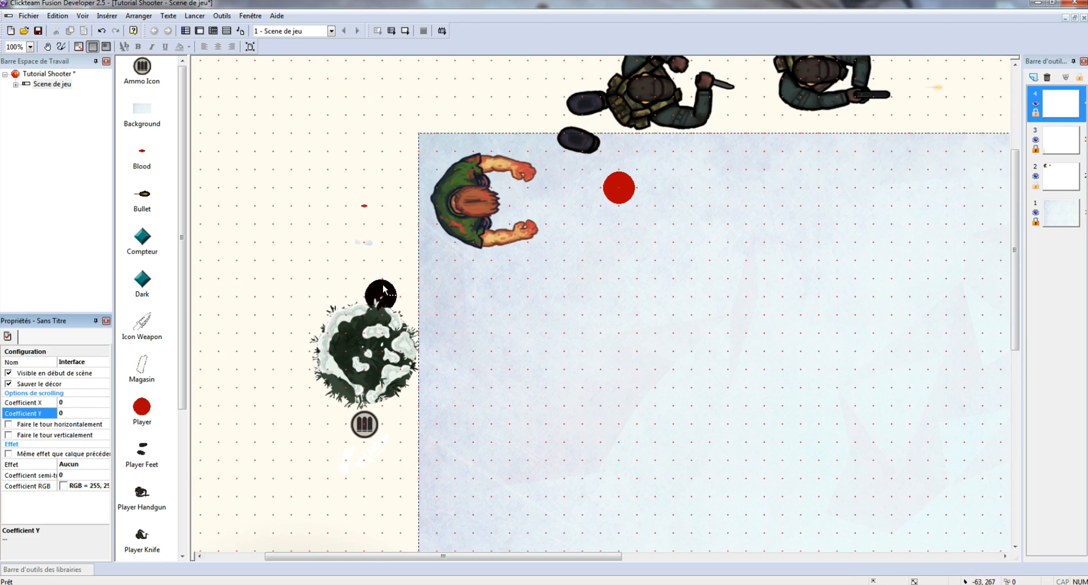
pyautogui.moveTo(481, 189); pyautogui.dragTo(469, 213)
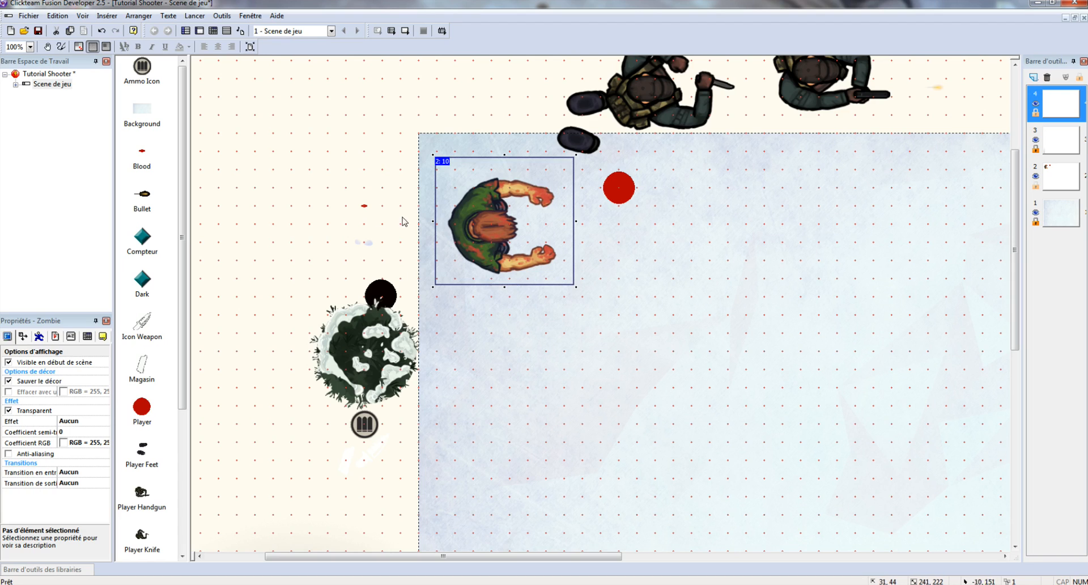
# Move the knife weapon icon and the Magasin object side by side inside the frame, with Magasin at about 256, 420
pyautogui.scroll(-3, 350, 250)
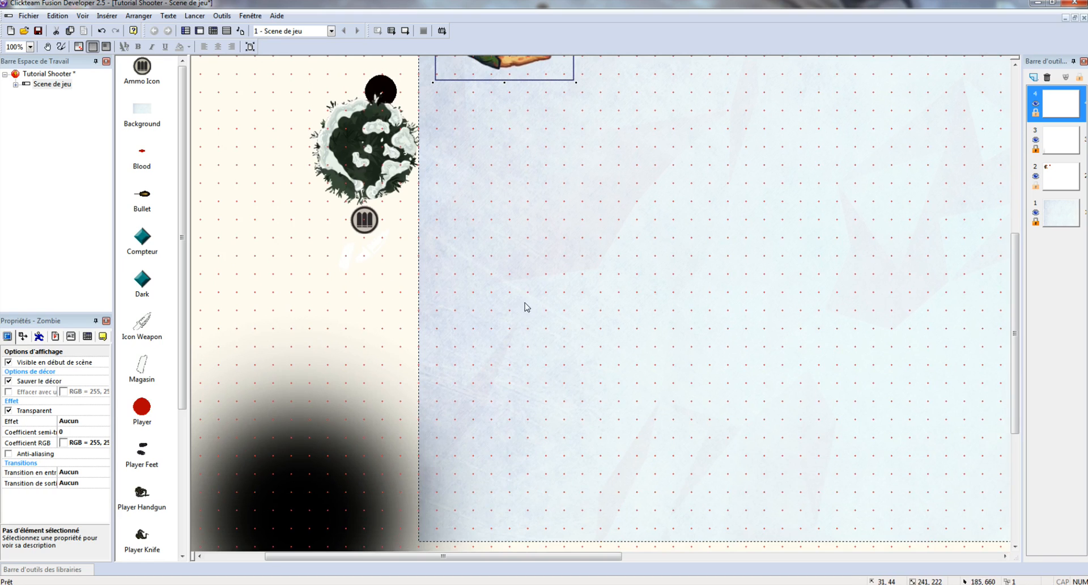
pyautogui.scroll(1, 491, 295)
pyautogui.click(348, 288)
pyautogui.moveTo(376, 282); pyautogui.dragTo(536, 218)
pyautogui.moveTo(344, 292); pyautogui.dragTo(565, 221)
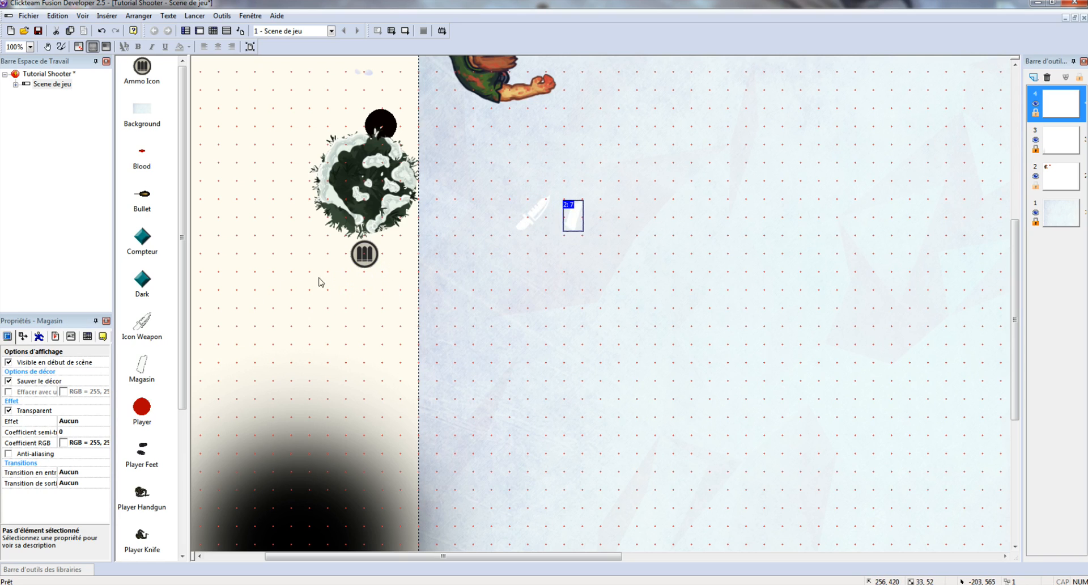
# Find and select the Compteur object among the scene's objects
pyautogui.scroll(-3, 137, 366)
pyautogui.scroll(3, 140, 391)
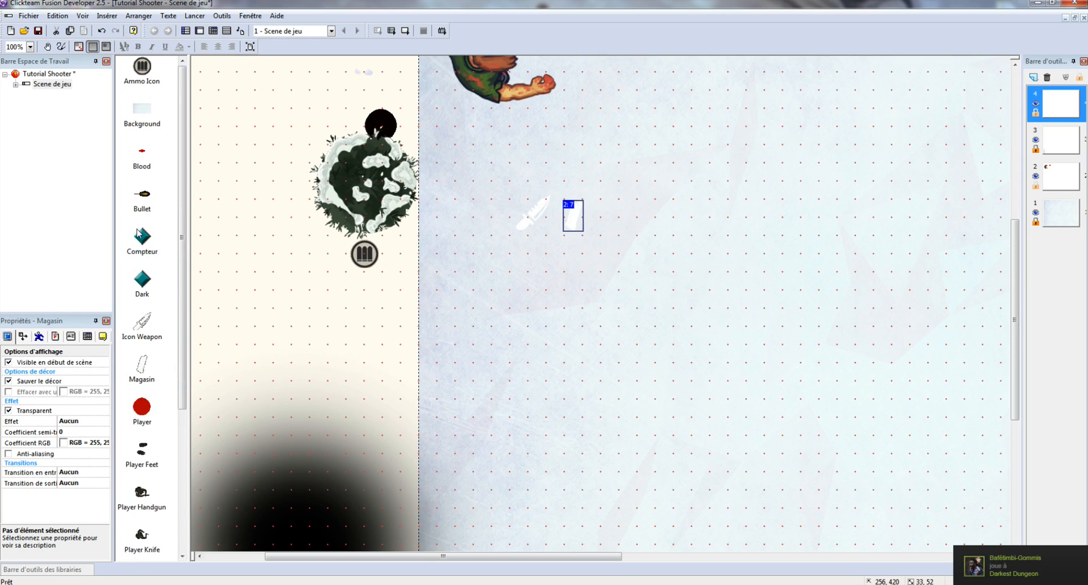
pyautogui.scroll(-5, 142, 261)
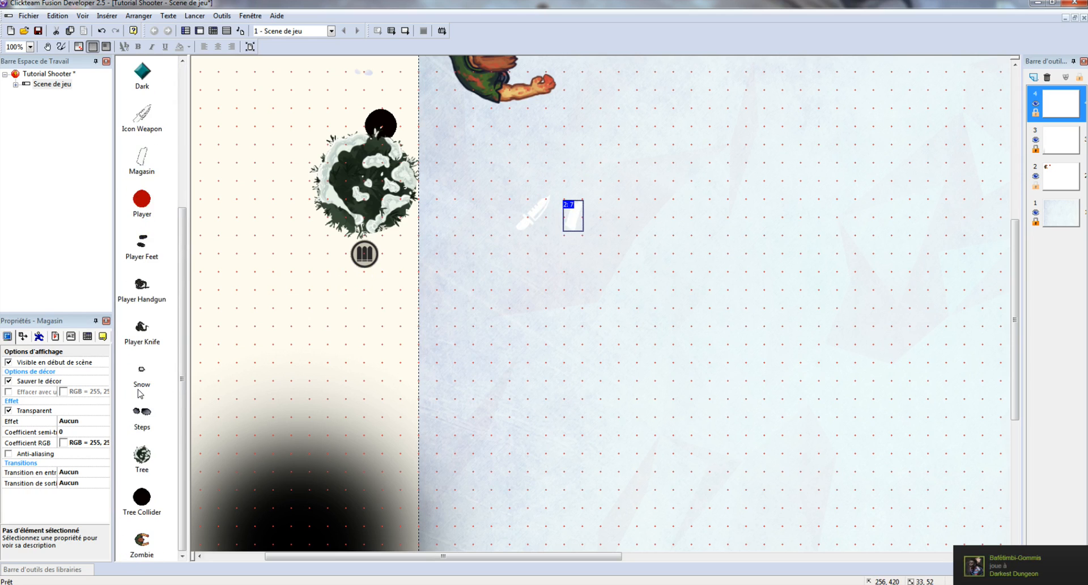
pyautogui.click(139, 415)
pyautogui.scroll(5, 158, 277)
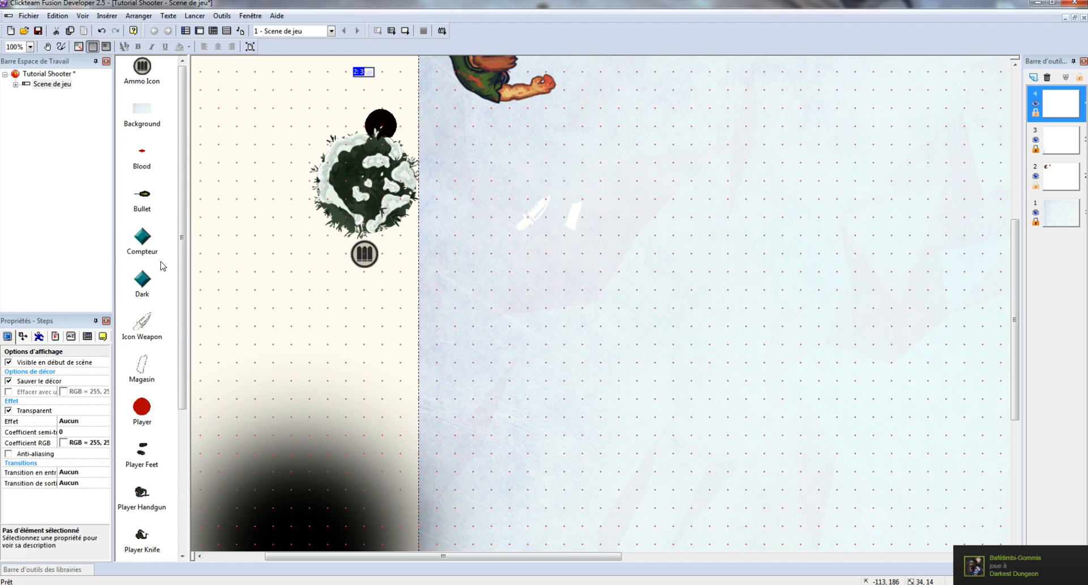
pyautogui.click(146, 154)
pyautogui.click(142, 240)
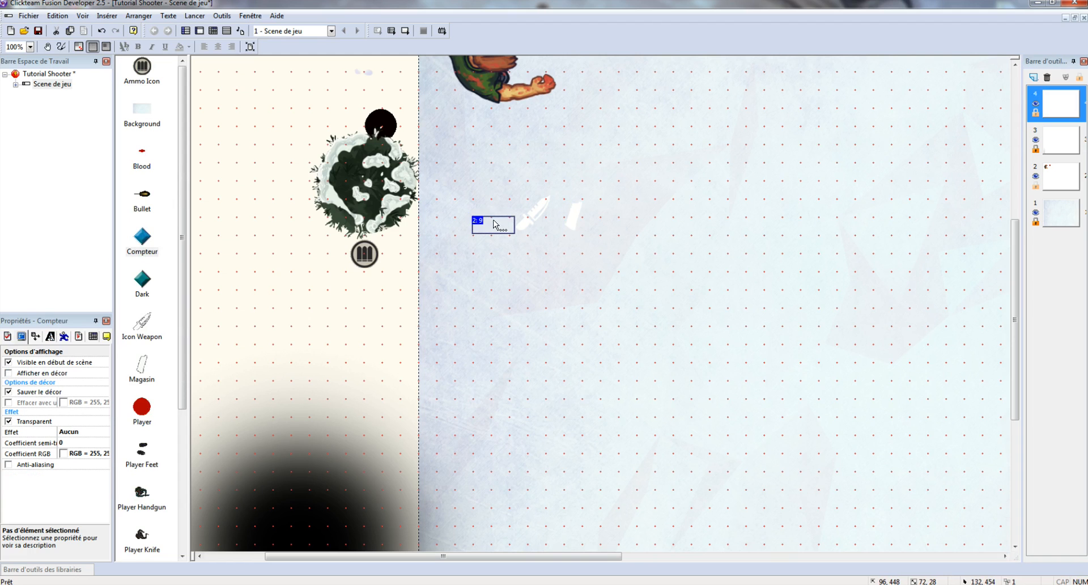
# Reverse the order of the Compteur's seven images so they run from six bullets down to empty
pyautogui.doubleClick(152, 247)
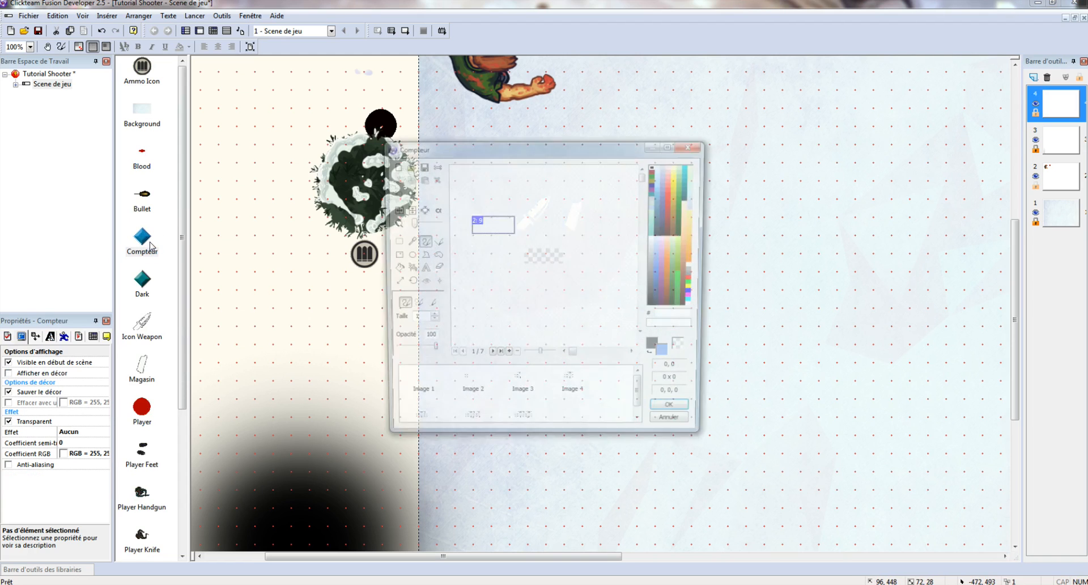
pyautogui.click(415, 394)
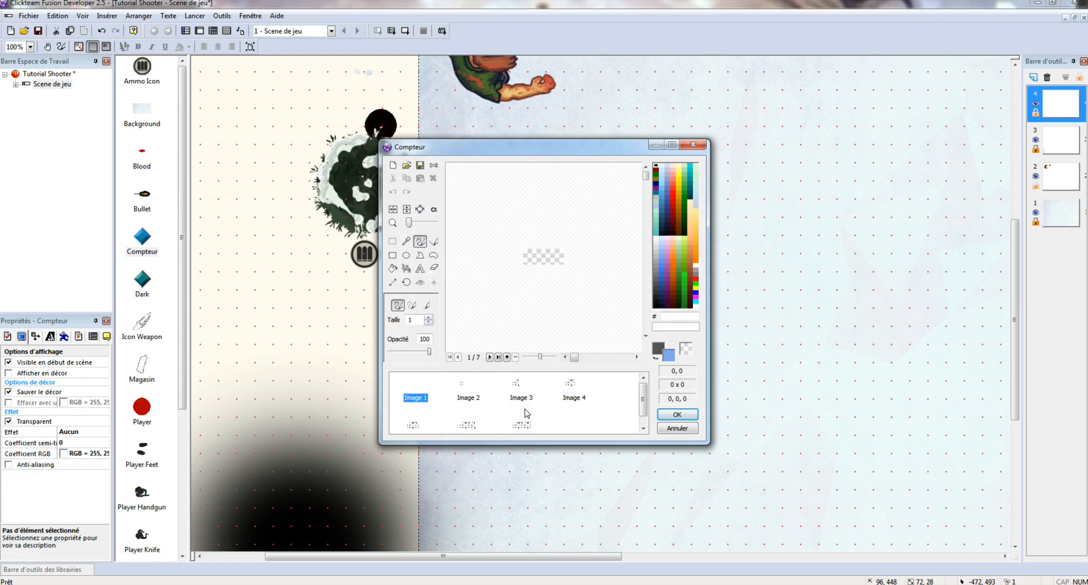
pyautogui.scroll(-1, 524, 414)
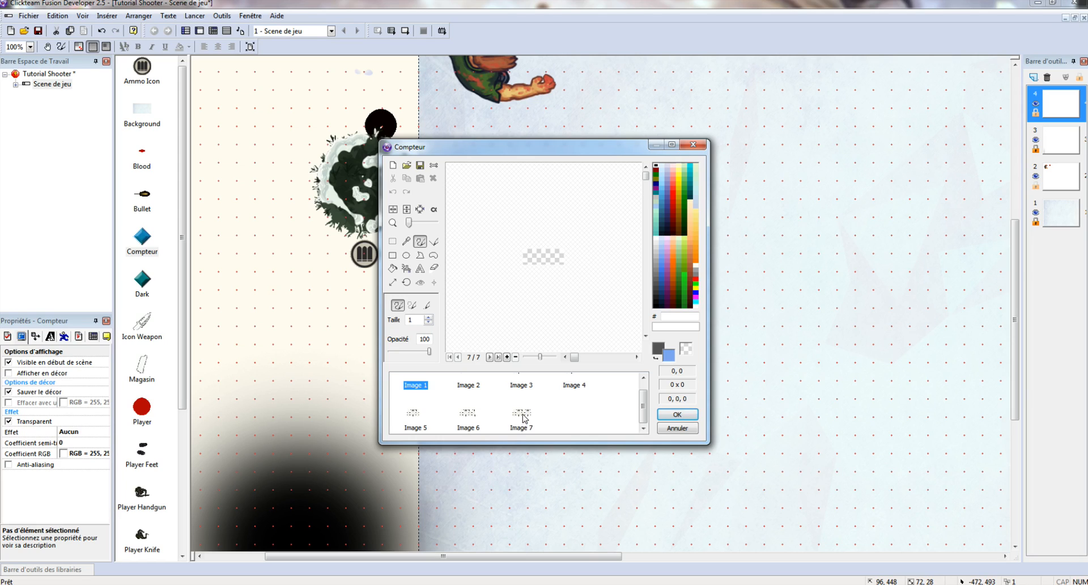
pyautogui.click(522, 415)
pyautogui.moveTo(414, 384); pyautogui.dragTo(414, 383)
pyautogui.moveTo(516, 426); pyautogui.dragTo(568, 390)
pyautogui.moveTo(515, 421); pyautogui.dragTo(407, 418)
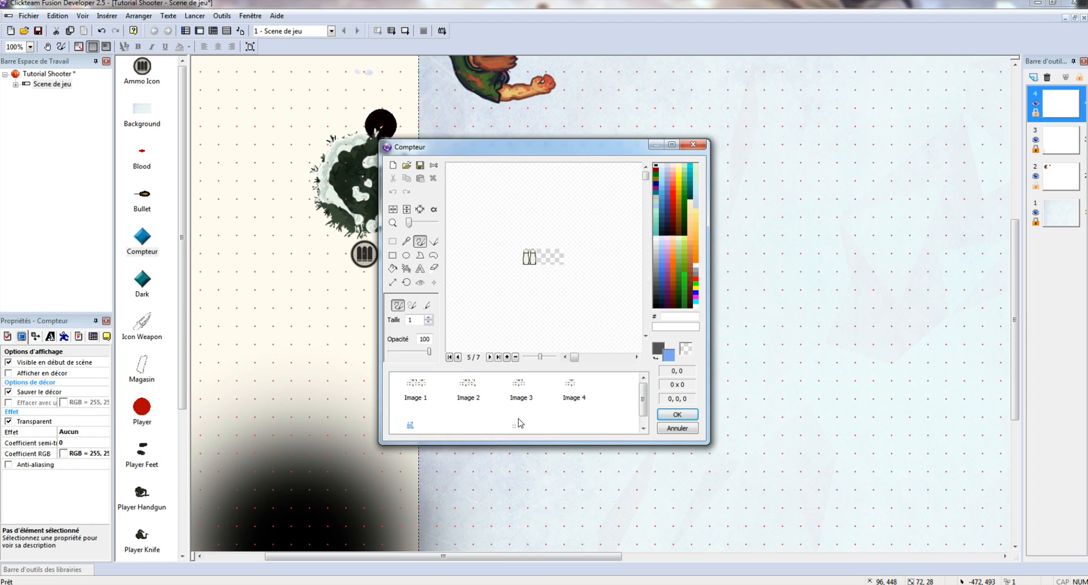
pyautogui.moveTo(514, 422); pyautogui.dragTo(462, 416)
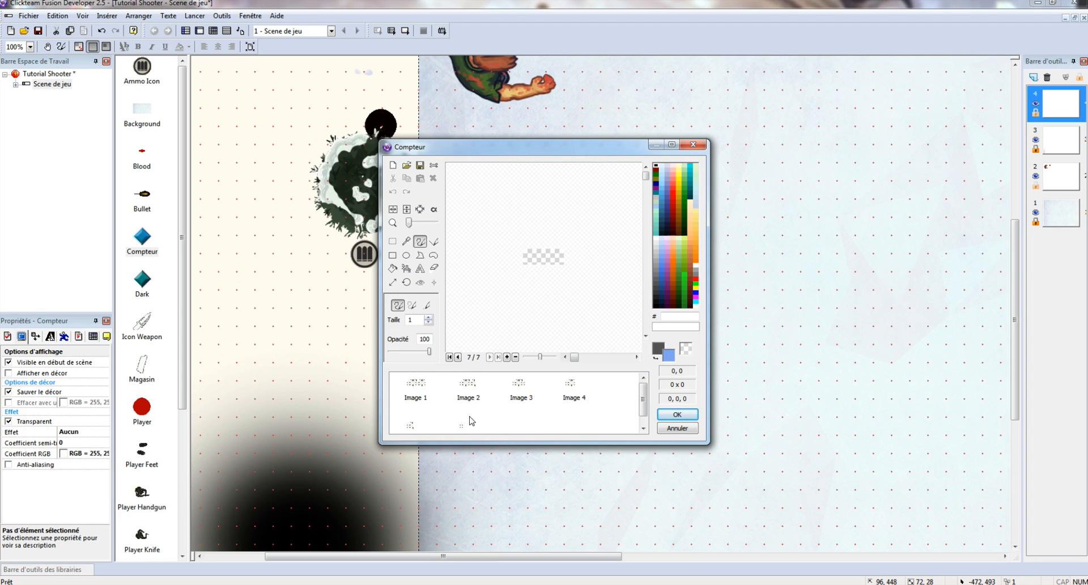
pyautogui.click(672, 414)
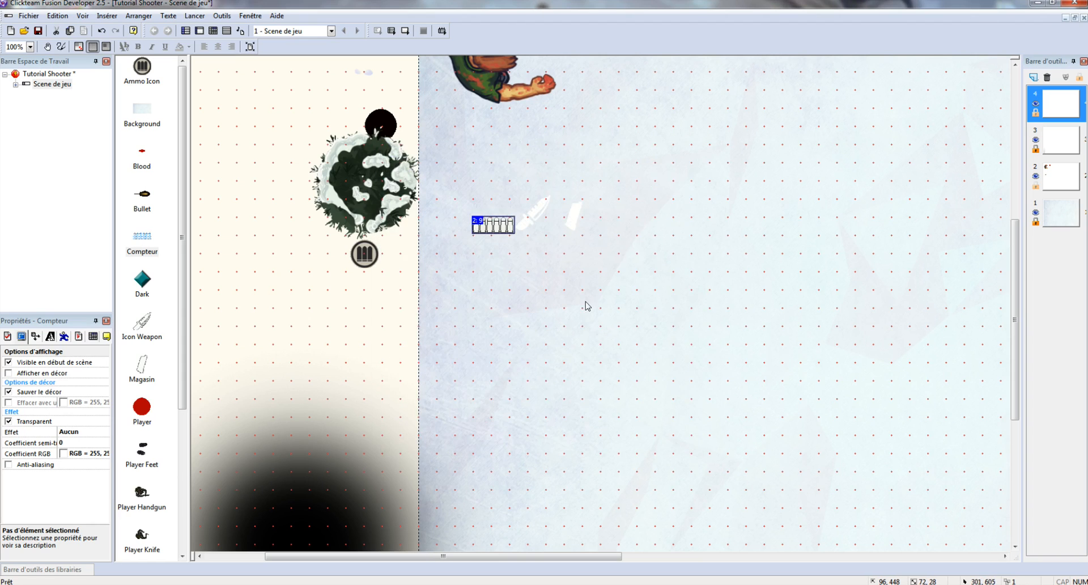
# Rename the Compteur object as Bullets
pyautogui.rightClick(483, 226)
pyautogui.click(518, 268)
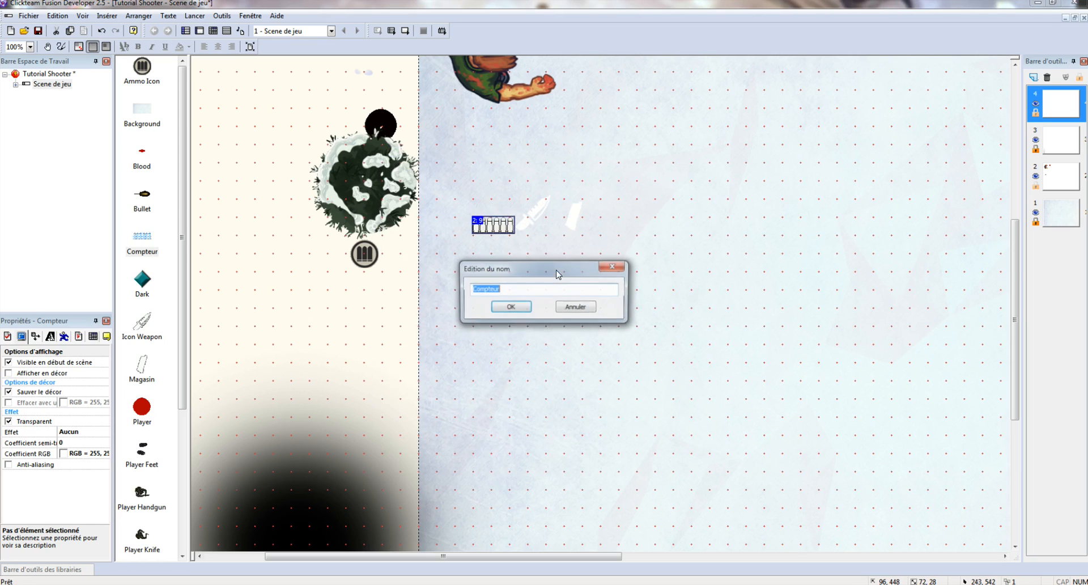
pyautogui.write('B')
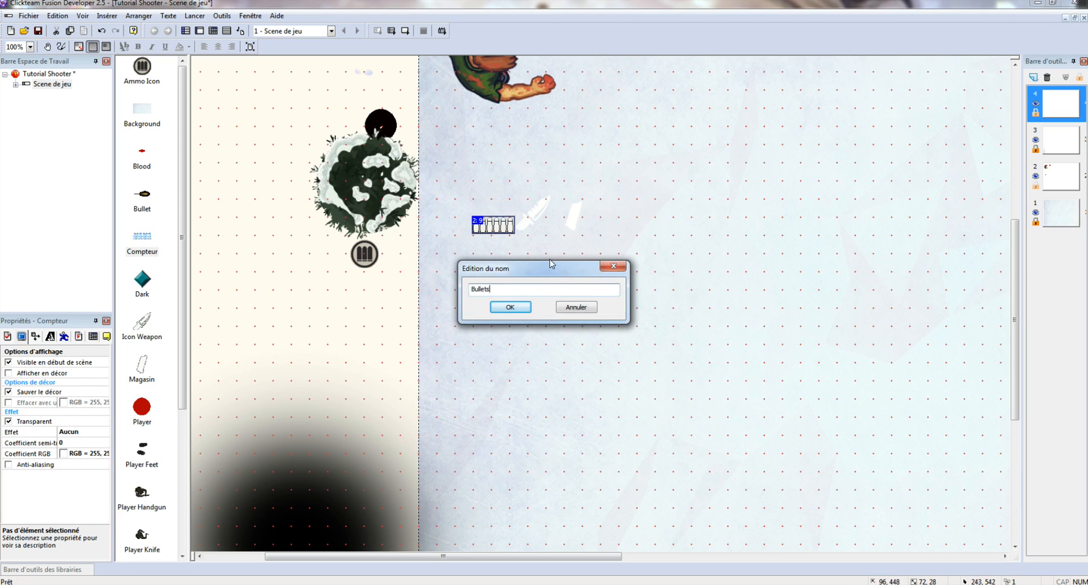
pyautogui.write('ullets')
pyautogui.press('Return')
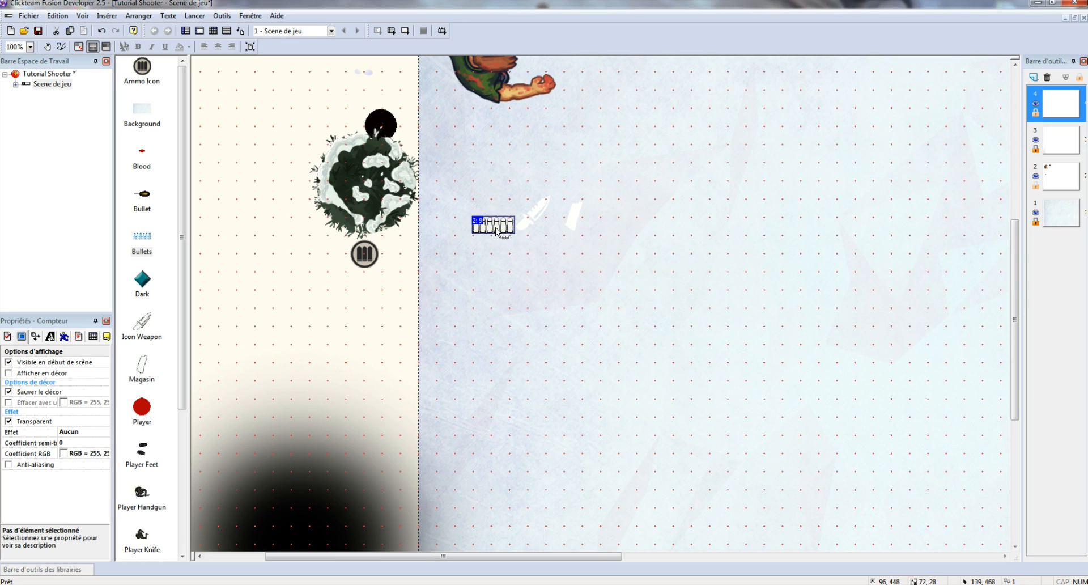
# Insert a Compteur object below the Bullets object and enlarge it to about 35 by 53
pyautogui.rightClick(408, 238)
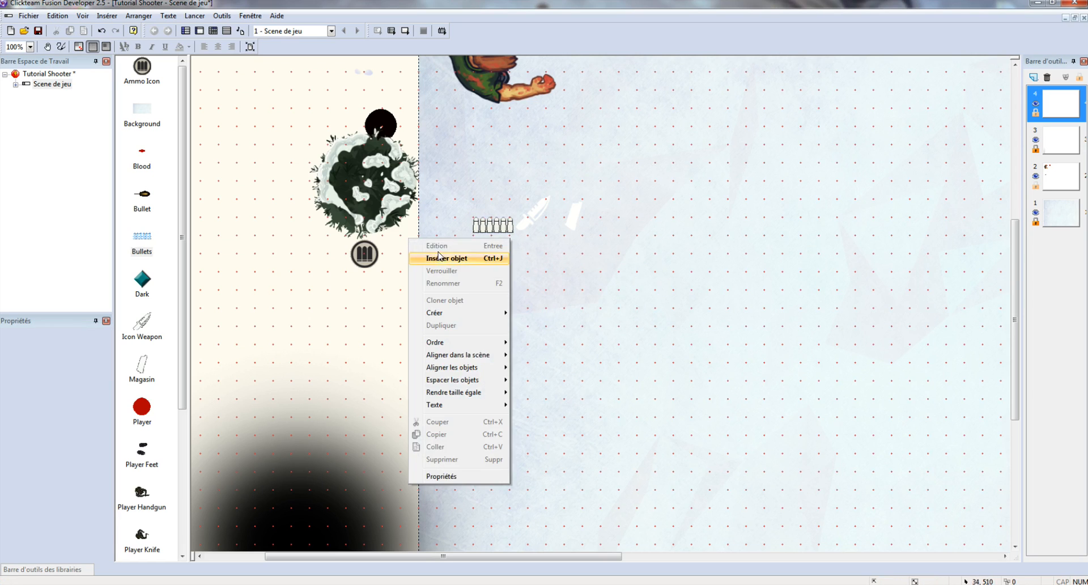
pyautogui.click(440, 256)
pyautogui.write('compte')
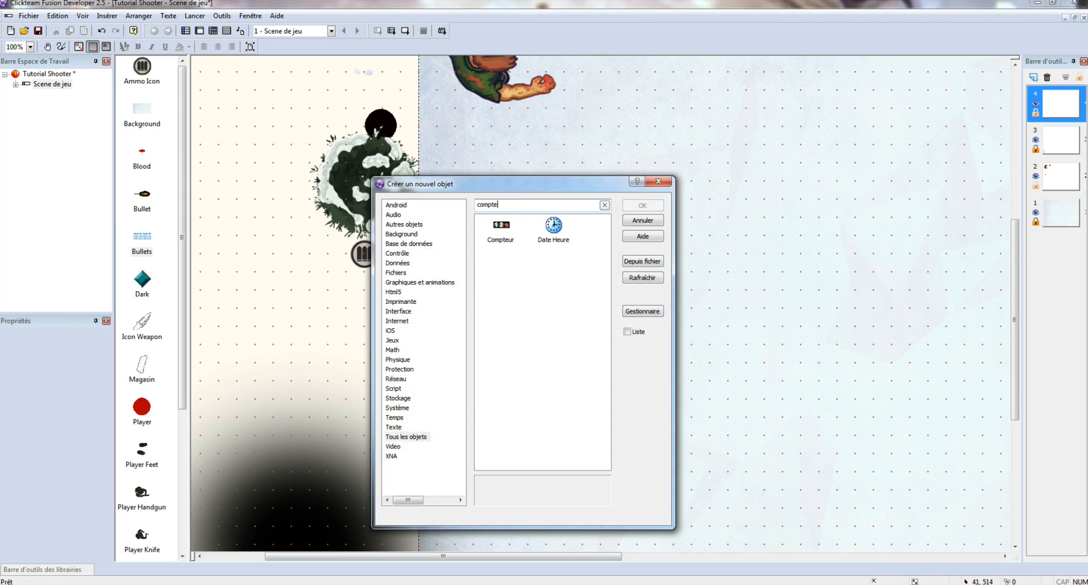
pyautogui.doubleClick(501, 227)
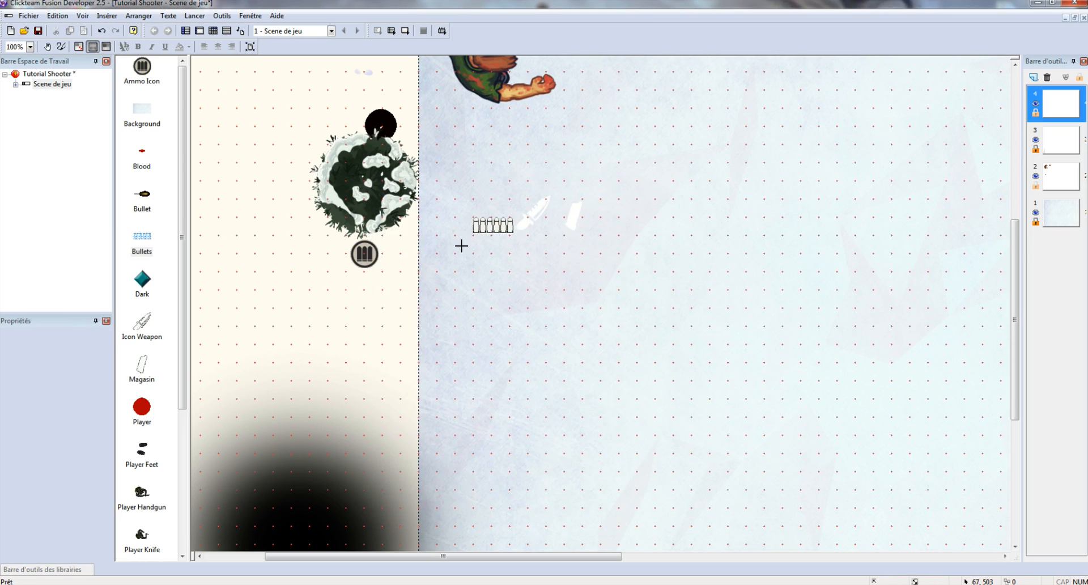
pyautogui.click(461, 246)
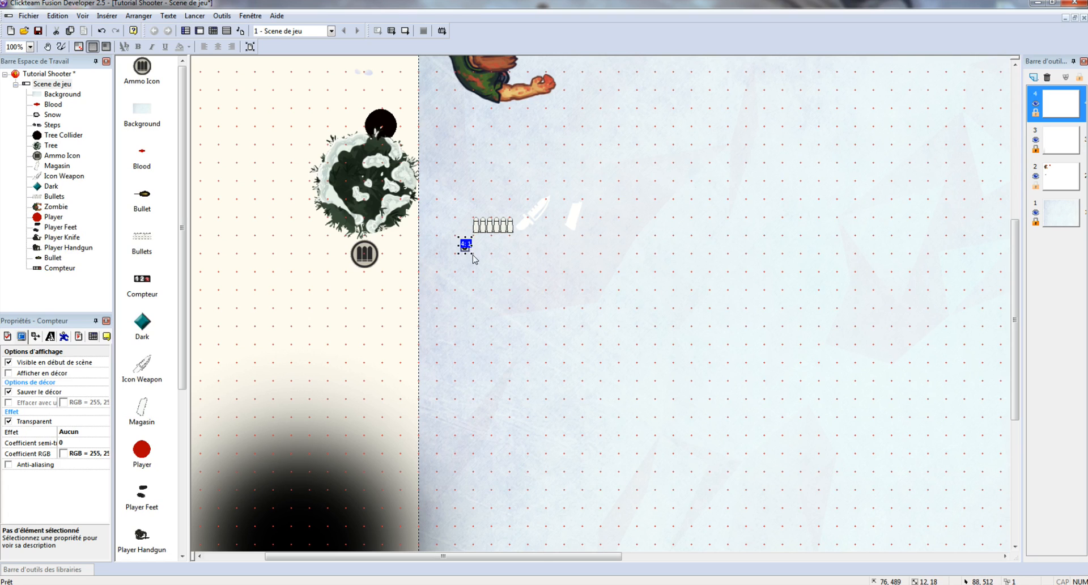
pyautogui.moveTo(471, 253); pyautogui.dragTo(488, 274)
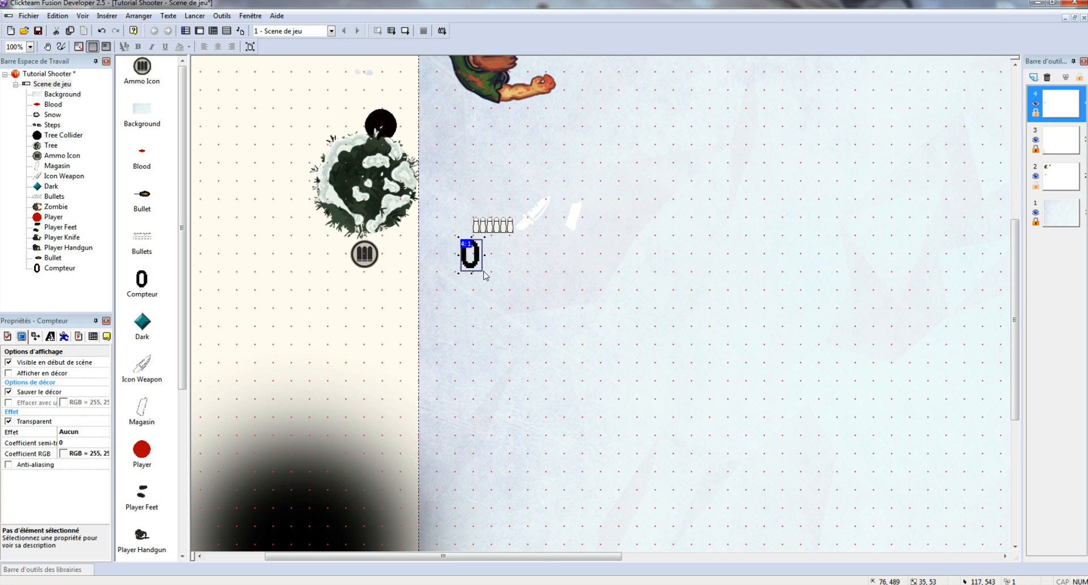
# Rename the new Compteur object as Chargeurs
pyautogui.rightClick(480, 258)
pyautogui.click(559, 304)
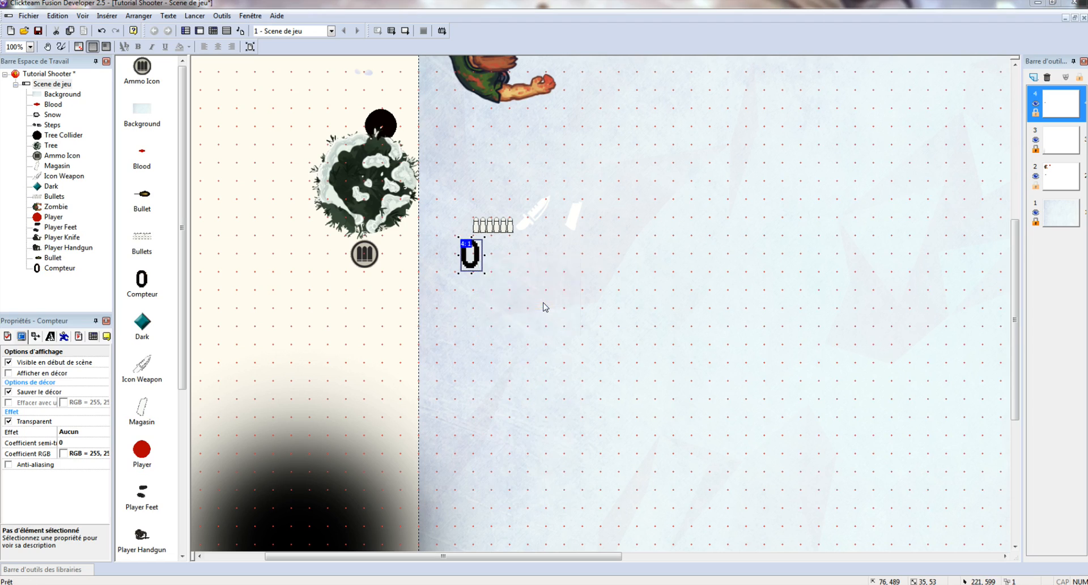
pyautogui.write('Chargeurs')
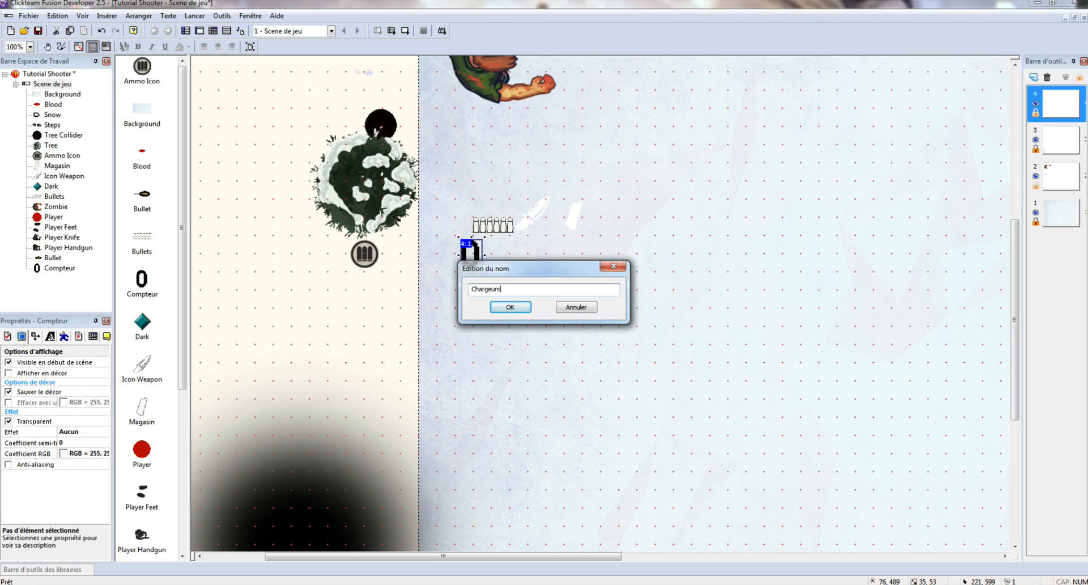
pyautogui.press('Return')
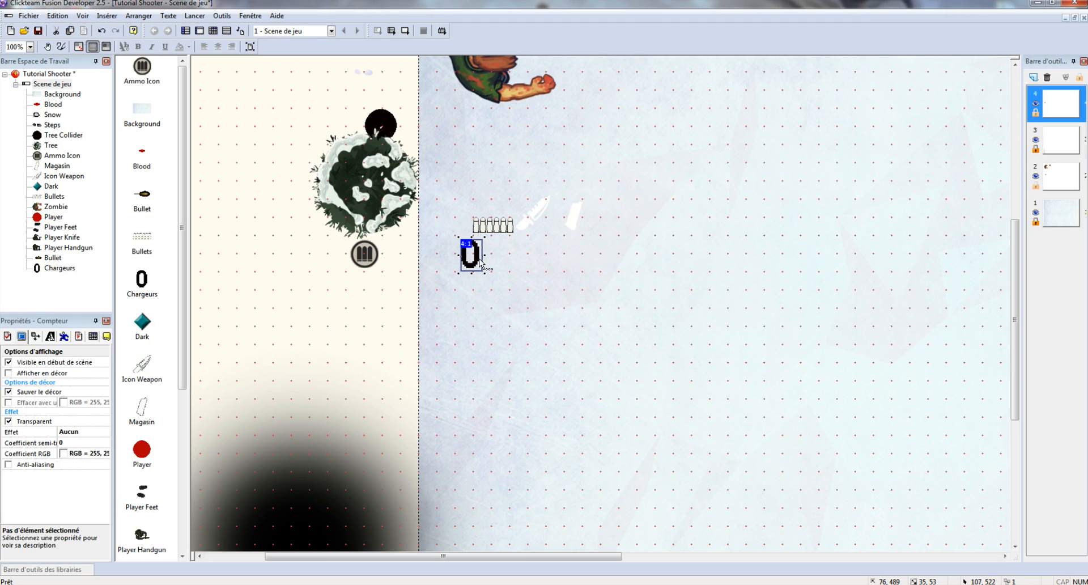
# Open the Chargeurs counter's images for editing and fill the digit 0 with white (FFFFFE)
pyautogui.click(575, 218)
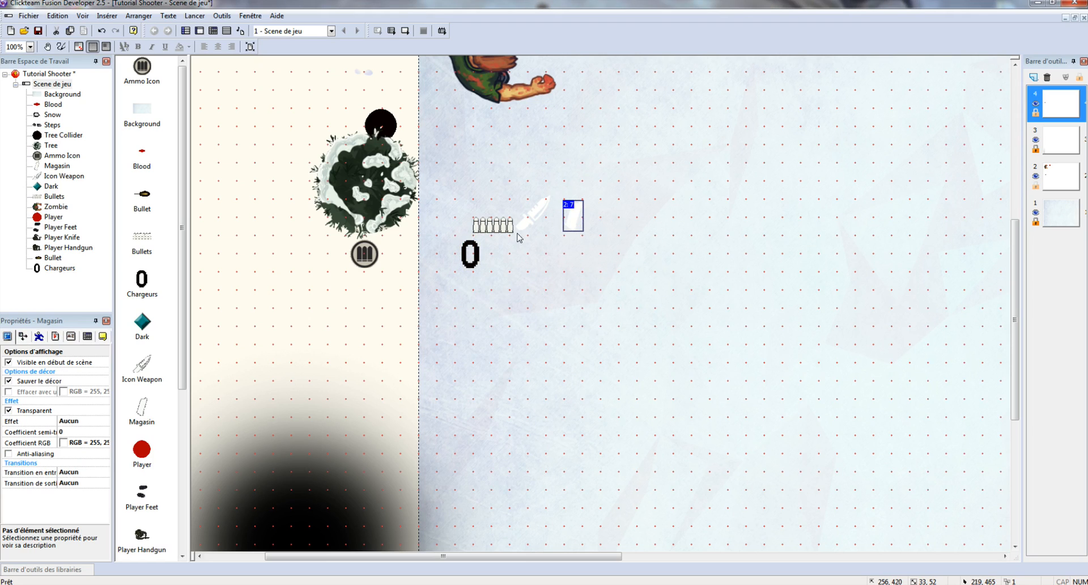
pyautogui.doubleClick(478, 256)
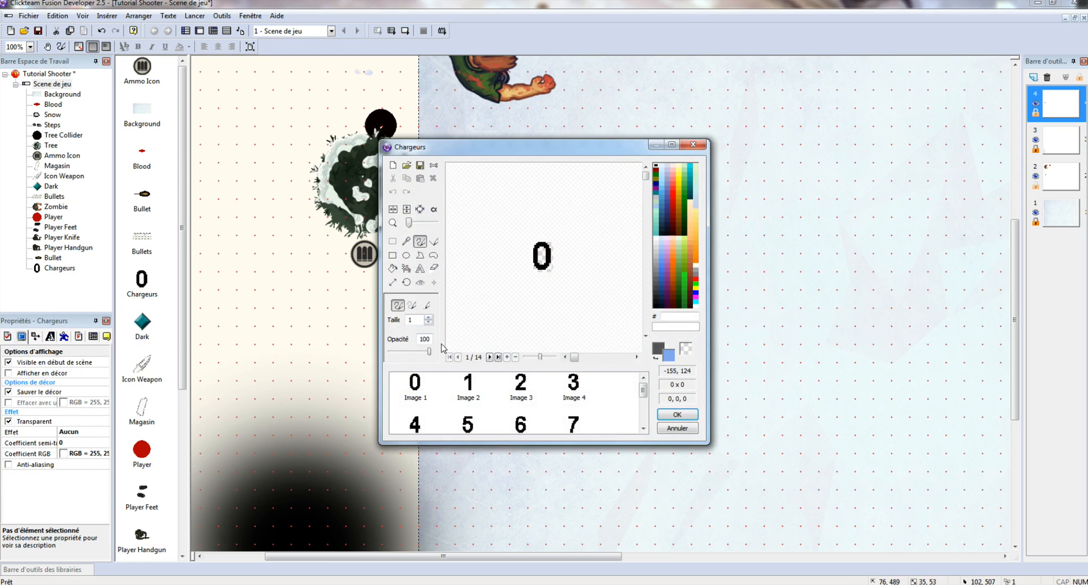
pyautogui.click(415, 386)
pyautogui.scroll(1, 505, 260)
pyautogui.click(392, 268)
pyautogui.click(563, 249)
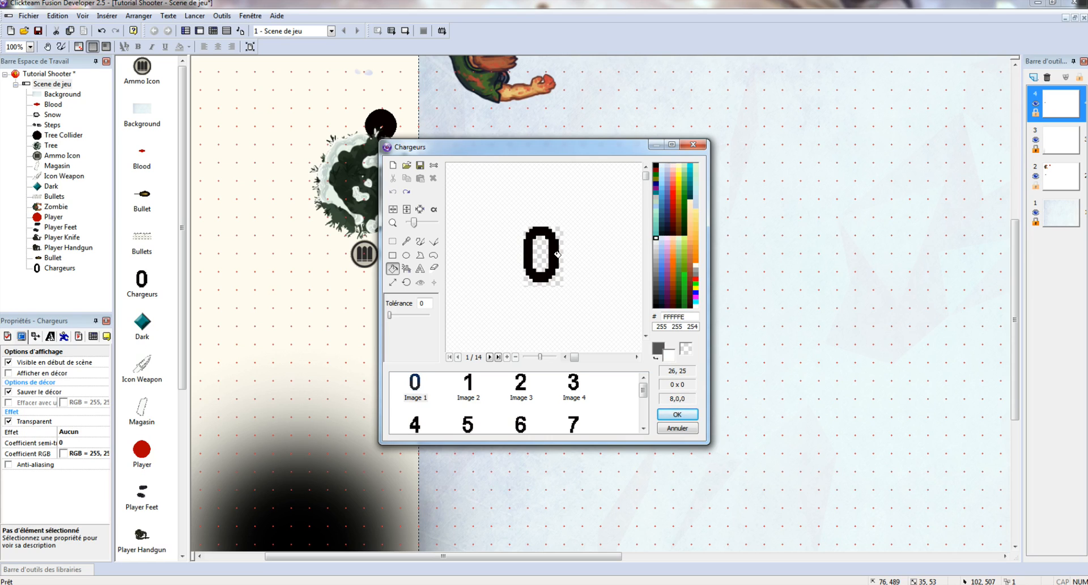
pyautogui.click(558, 253)
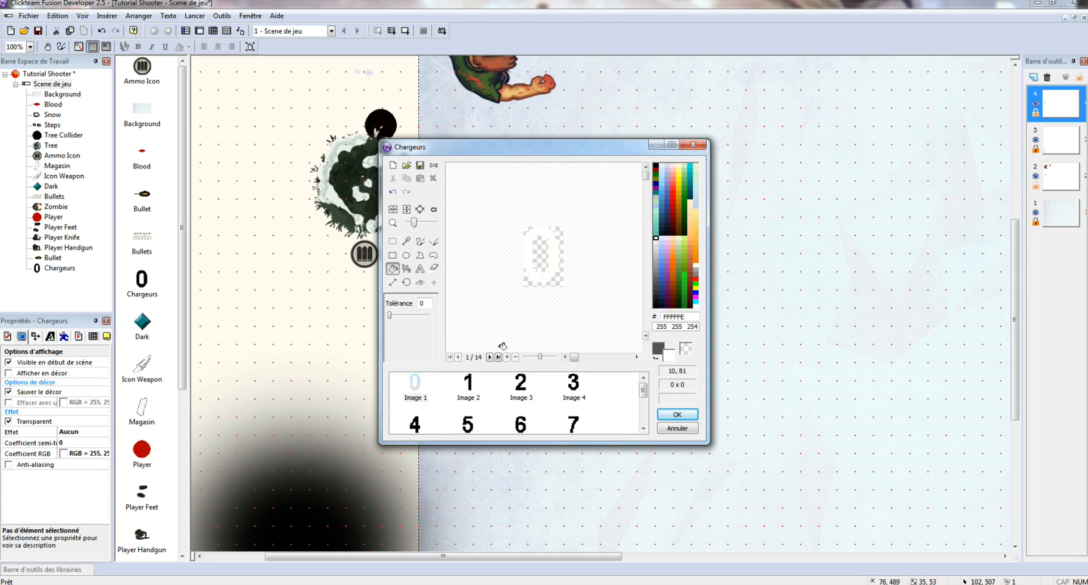
# Fill the digits 1 to 5 of the Chargeurs counter with the same white
pyautogui.click(468, 392)
pyautogui.click(521, 385)
pyautogui.click(545, 276)
pyautogui.click(573, 385)
pyautogui.click(550, 274)
pyautogui.click(415, 424)
pyautogui.click(550, 268)
pyautogui.click(467, 419)
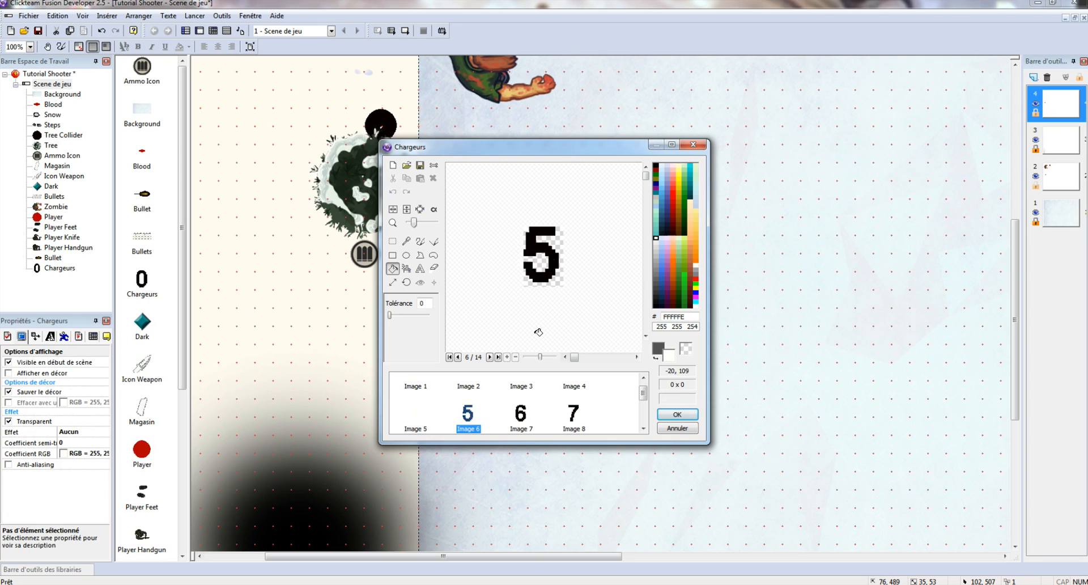
pyautogui.click(554, 255)
# Fill the digits 6 to 9 of the Chargeurs counter with white and apply the image changes
pyautogui.click(516, 426)
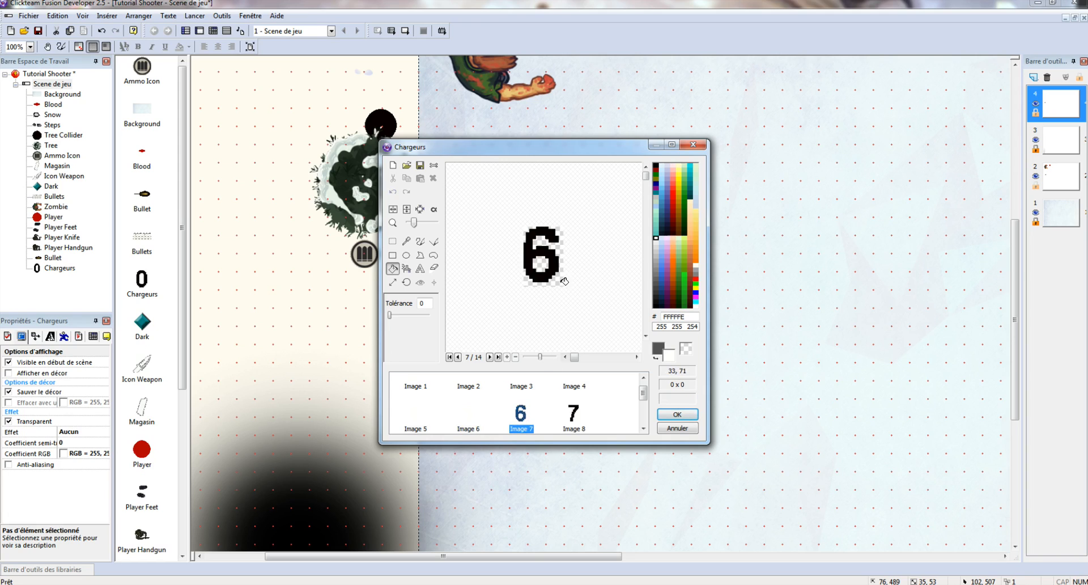
pyautogui.click(535, 245)
pyautogui.click(576, 416)
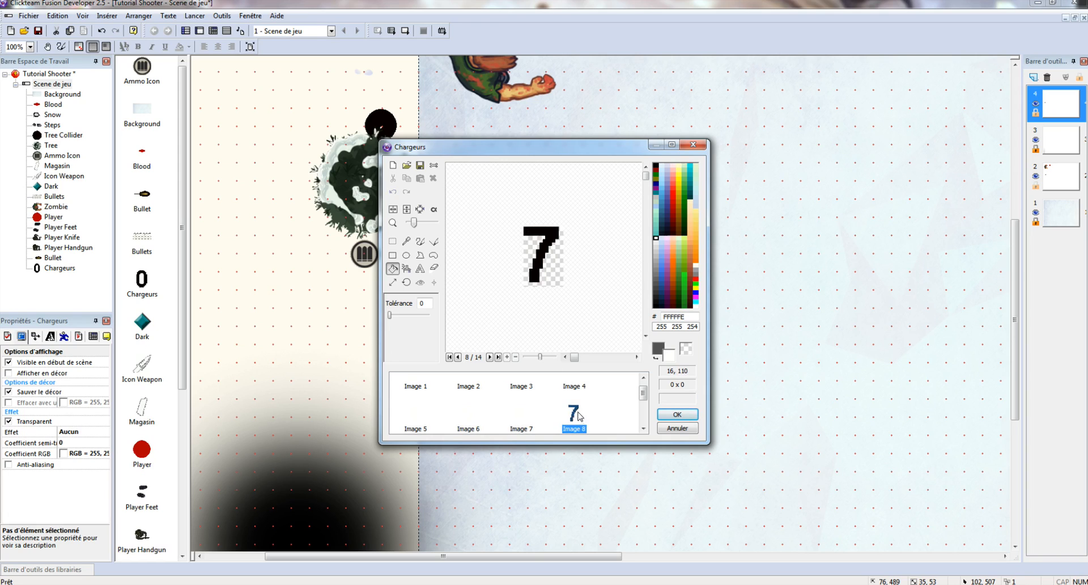
pyautogui.click(544, 255)
pyautogui.scroll(-1, 426, 425)
pyautogui.click(418, 420)
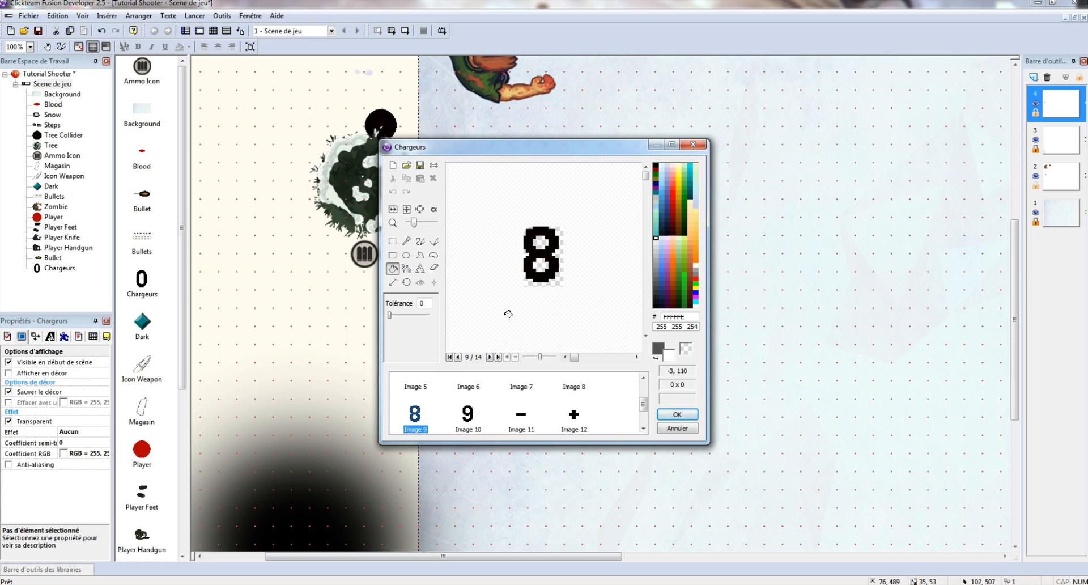
pyautogui.click(554, 242)
pyautogui.click(467, 419)
pyautogui.click(562, 252)
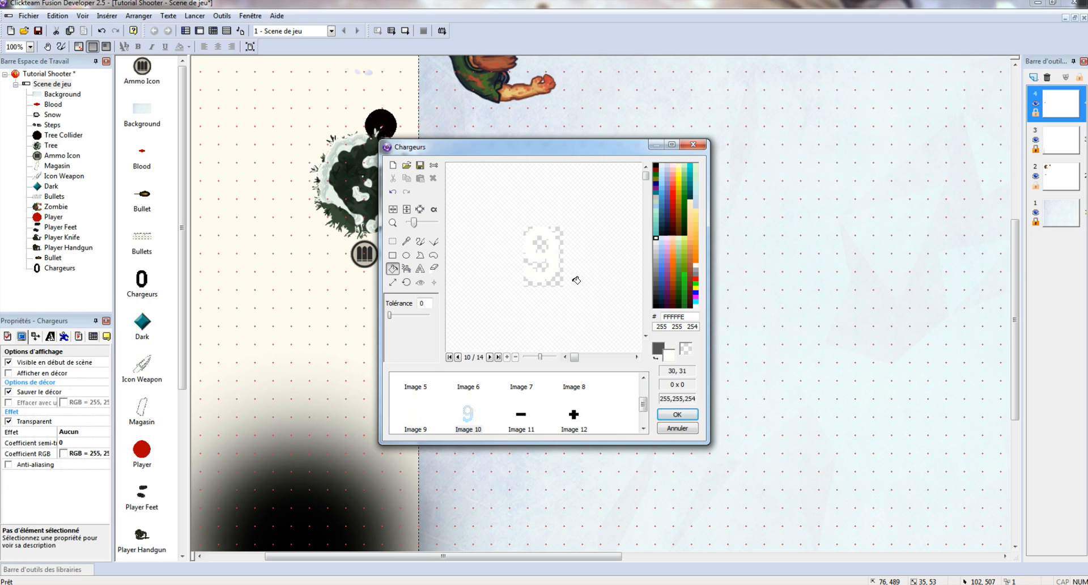
pyautogui.click(677, 414)
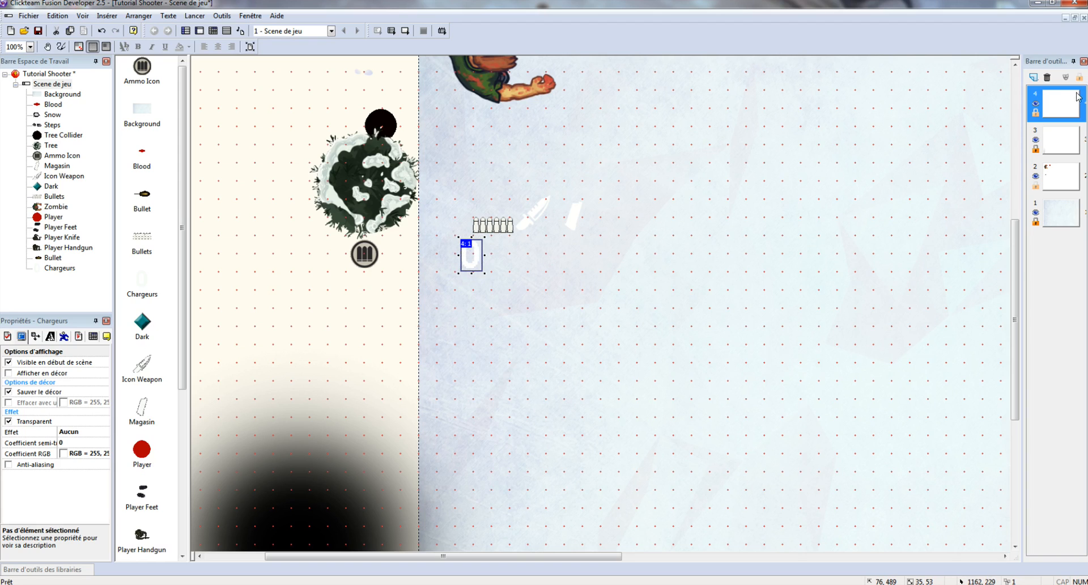
# Transfer the Bullets, Icon Weapon and Magasin objects to layer 4
pyautogui.click(491, 227)
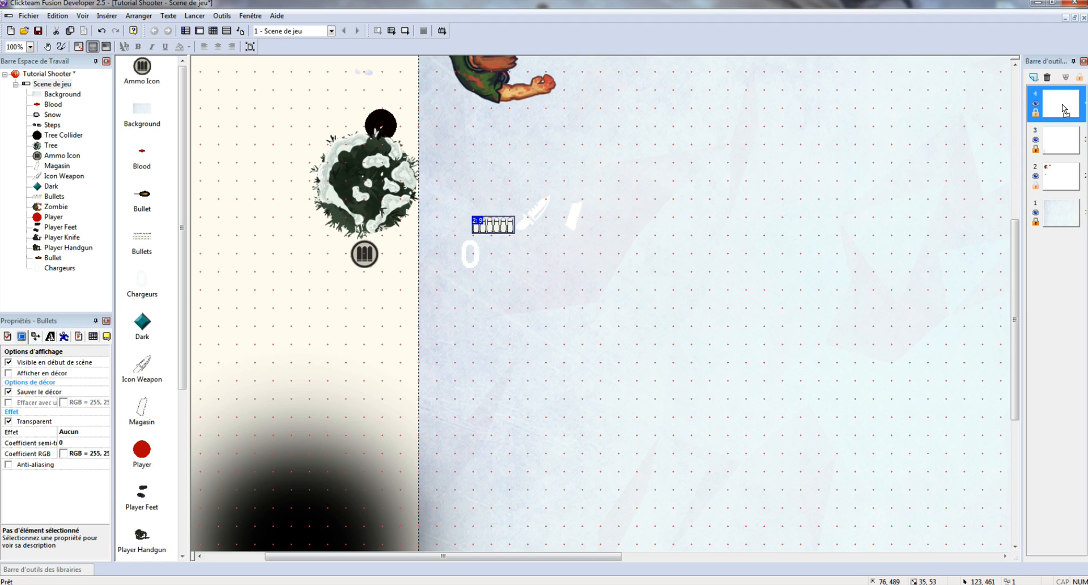
pyautogui.click(536, 219)
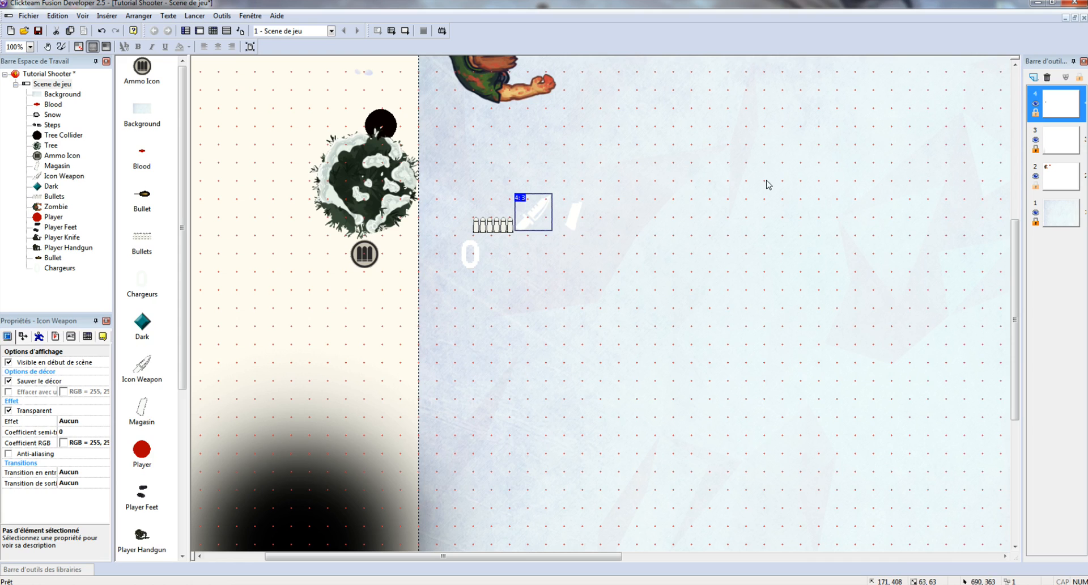
pyautogui.click(573, 218)
# Line up Icon Weapon at about 31, 31, Magasin and Bullets in a row in the frame's upper-left corner
pyautogui.scroll(5, 760, 255)
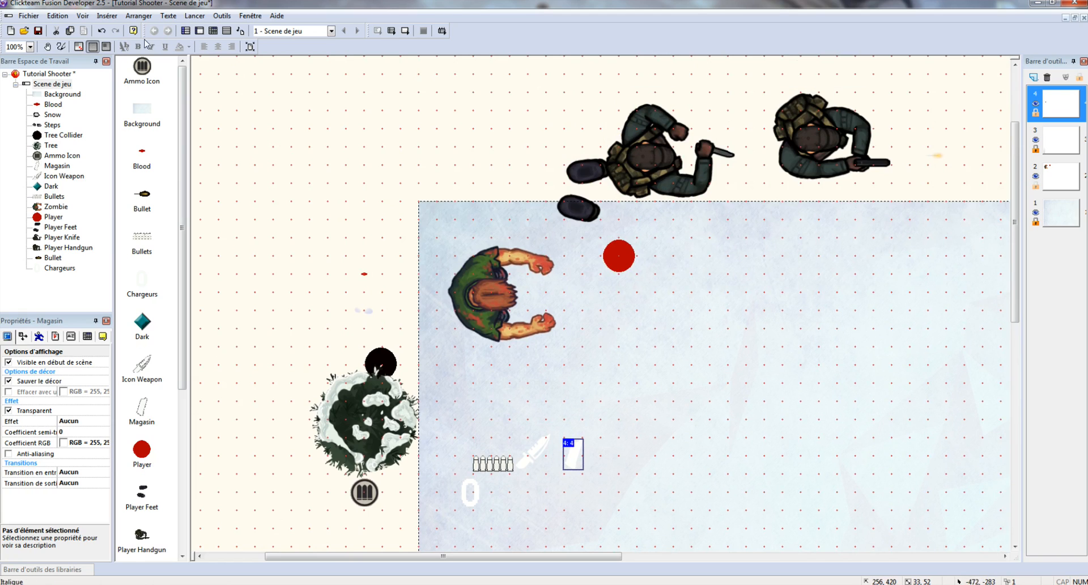
pyautogui.click(107, 47)
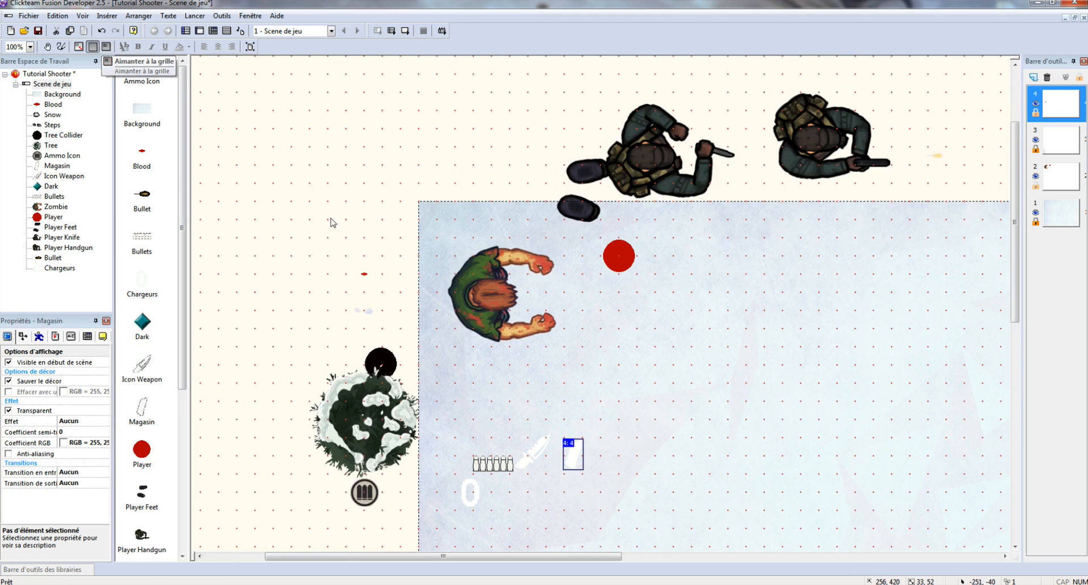
pyautogui.click(532, 454)
pyautogui.moveTo(531, 457); pyautogui.dragTo(452, 240)
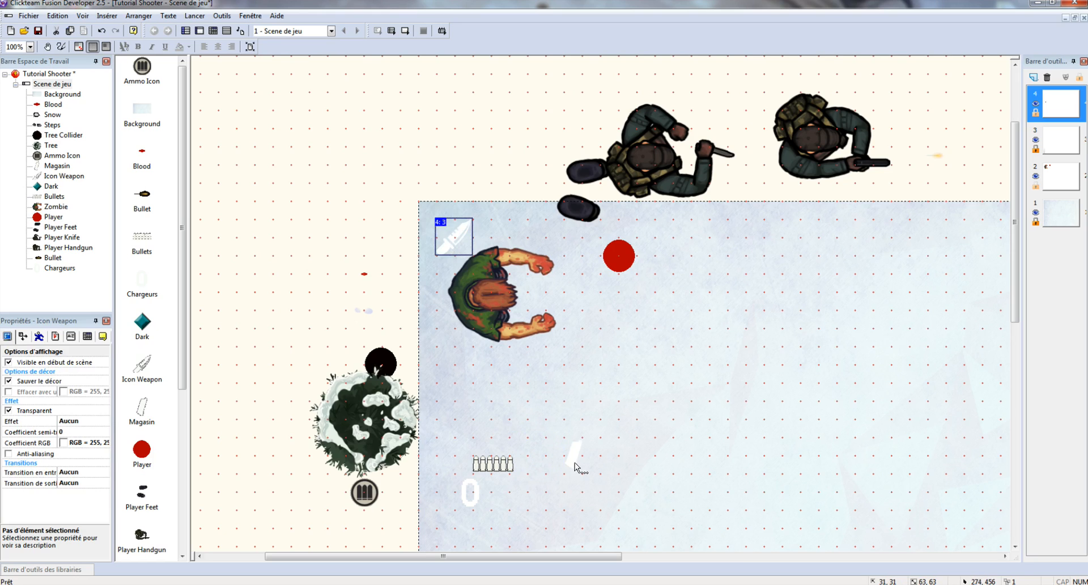
pyautogui.moveTo(572, 460); pyautogui.dragTo(517, 246)
pyautogui.moveTo(483, 468); pyautogui.dragTo(537, 246)
# Shrink the Chargeurs counter to about 18 by 29 and place it between Icon Weapon and Magasin at about 133, 52
pyautogui.moveTo(470, 491); pyautogui.dragTo(501, 225)
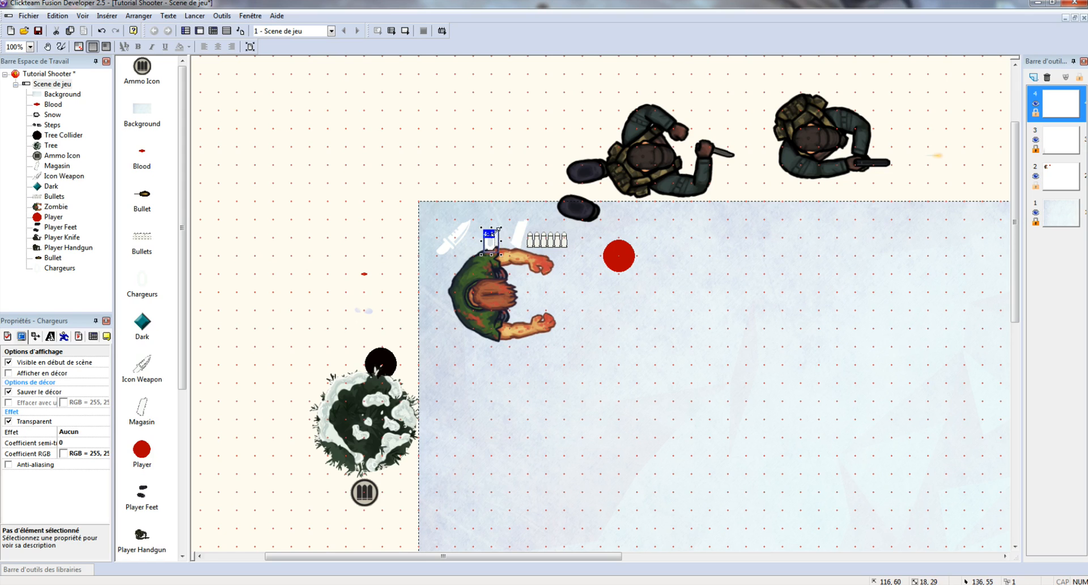
pyautogui.doubleClick(491, 240)
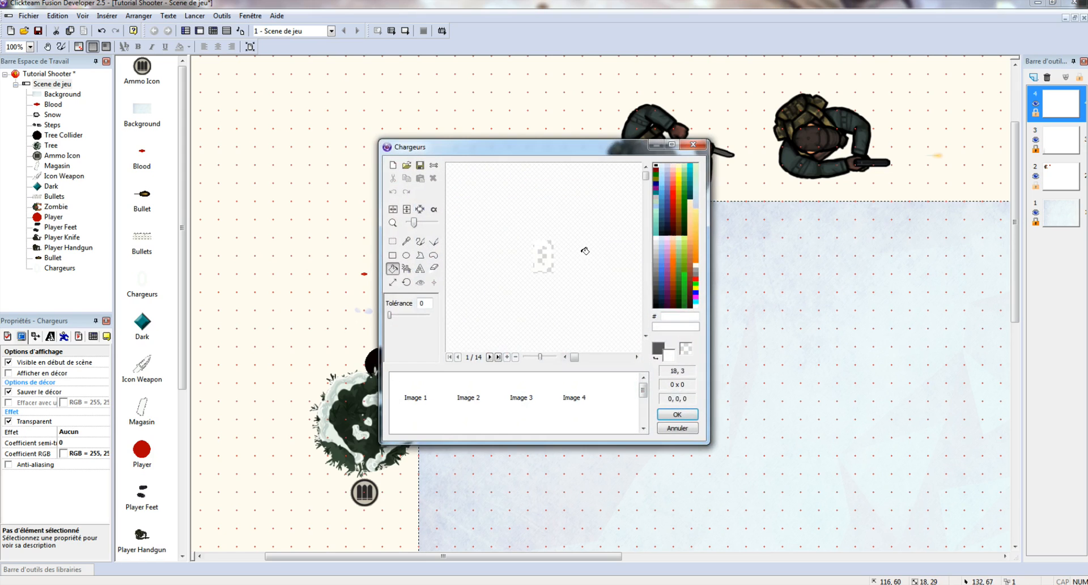
pyautogui.click(676, 431)
pyautogui.moveTo(501, 243); pyautogui.dragTo(511, 238)
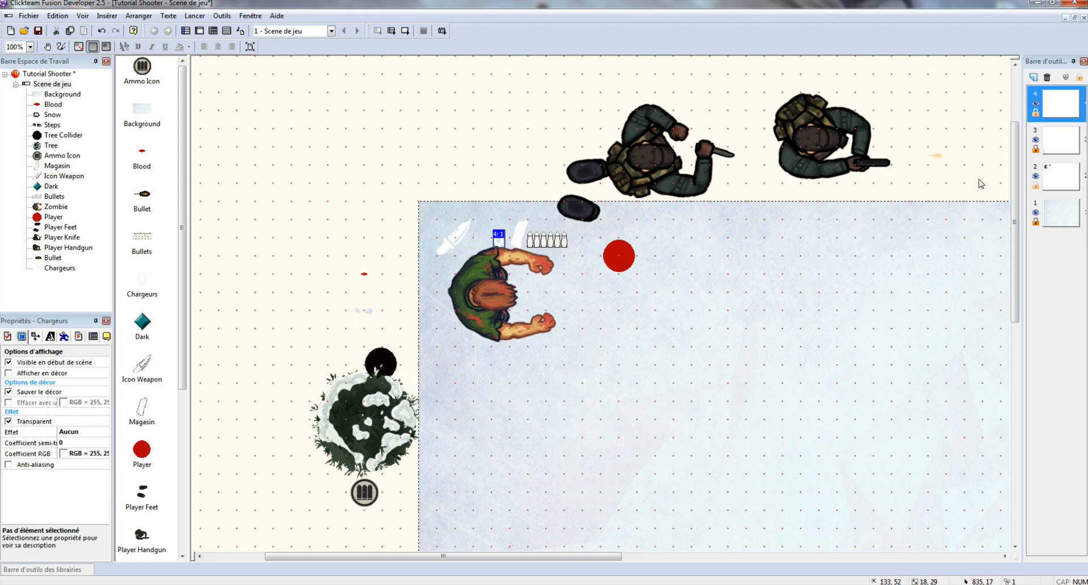
# Lock layer 4 and make the Main Scene layer active
pyautogui.click(1036, 114)
pyautogui.click(1059, 176)
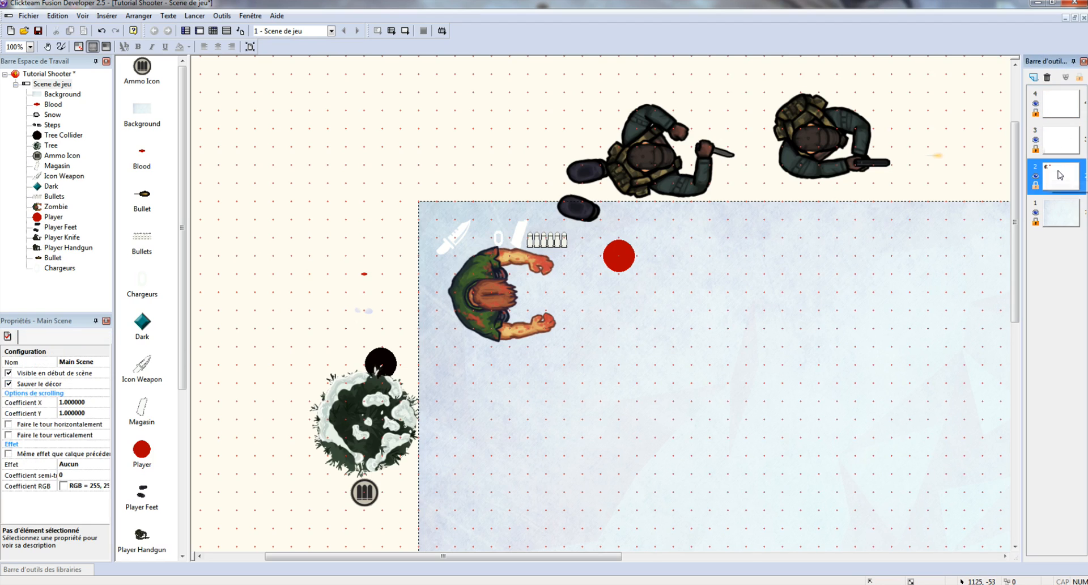